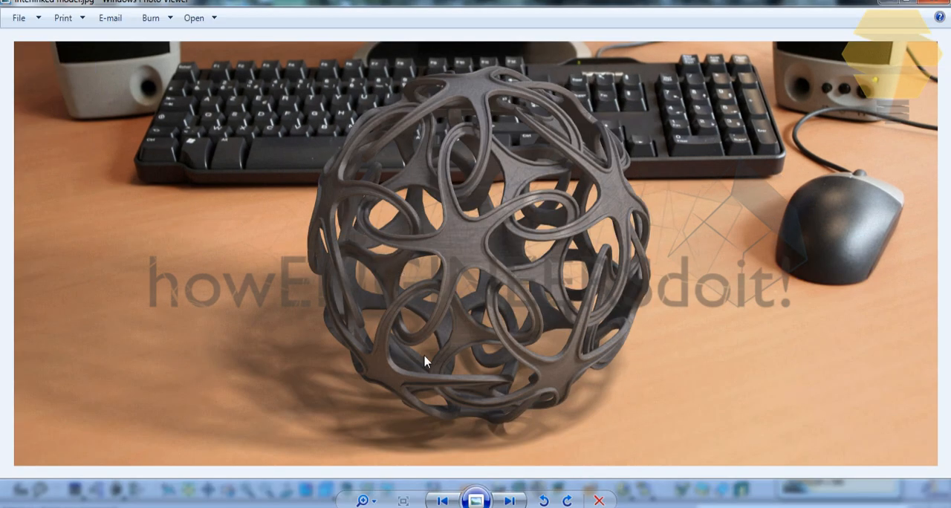
# Step: View the rendered pictures of the finished interlinked spheres on the desk background
pyautogui.click(511, 502)
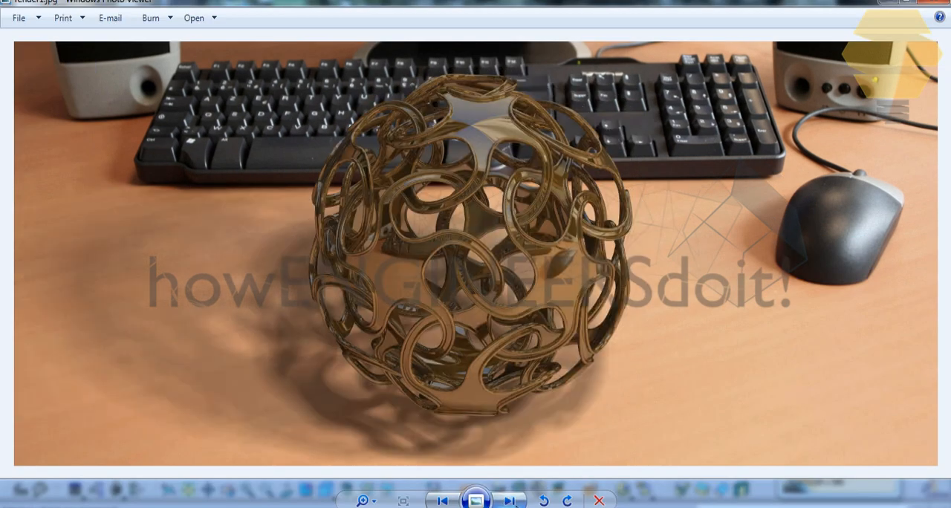
pyautogui.click(511, 502)
pyautogui.click(511, 502)
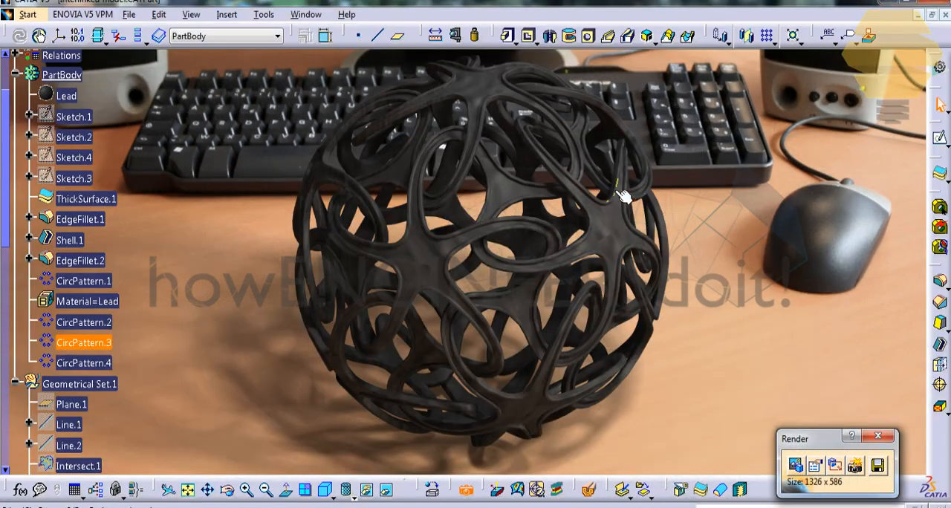
# Step: In a new sketch, draw an open two-segment V profile across the rotated surface, with the first segment about 13.5 mm long
pyautogui.moveTo(622, 196); pyautogui.dragTo(547, 103, button='middle')
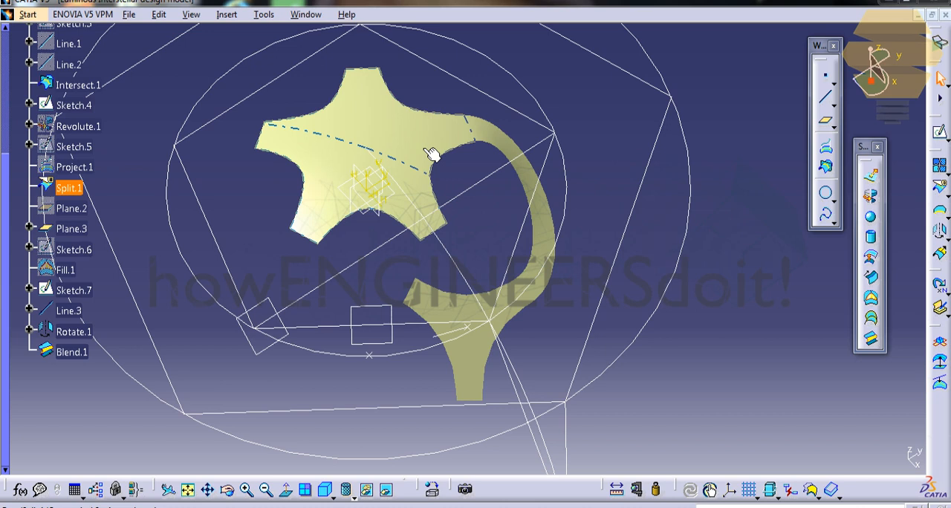
pyautogui.click(481, 320)
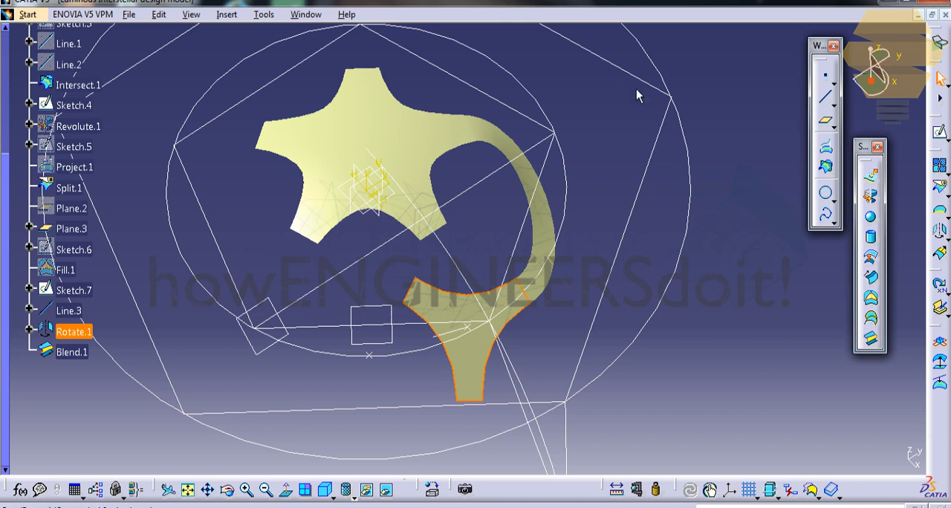
pyautogui.click(940, 134)
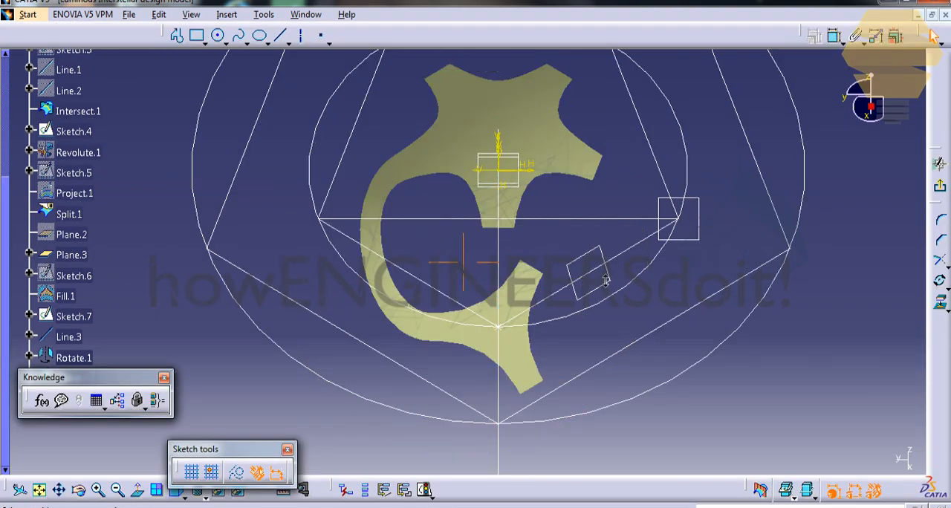
pyautogui.click(136, 490)
pyautogui.moveTo(553, 333)
pyautogui.mouseDown(button='middle')
pyautogui.moveTo(535, 317)
pyautogui.moveTo(537, 248)
pyautogui.mouseUp(button='middle')
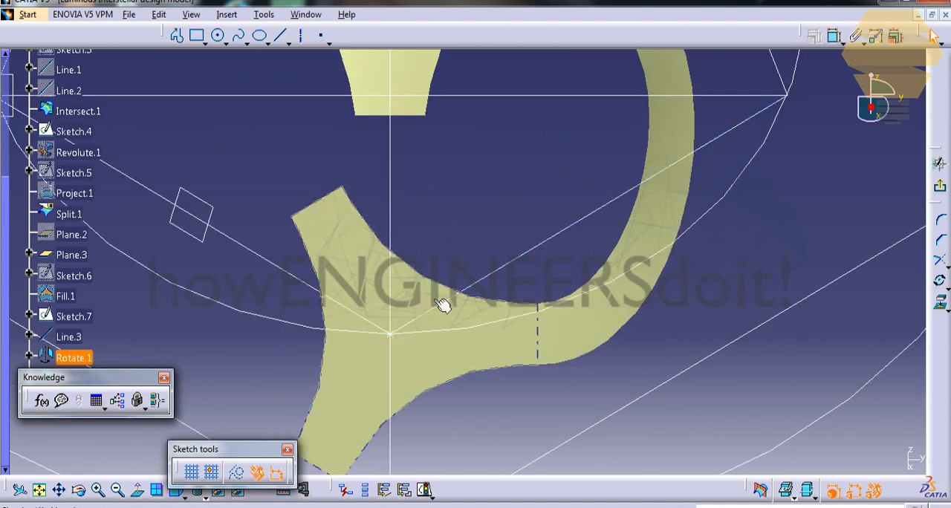
pyautogui.click(177, 35)
pyautogui.click(440, 241)
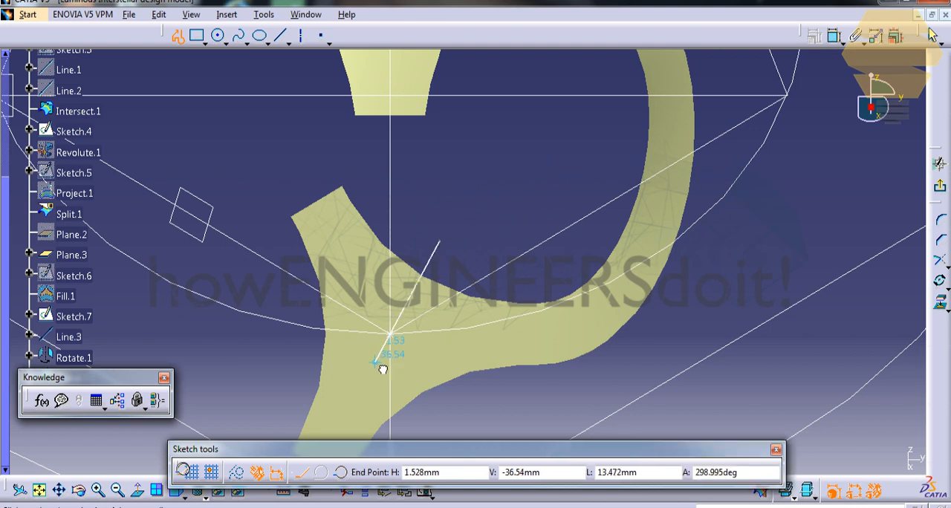
pyautogui.click(375, 363)
pyautogui.click(467, 409)
pyautogui.press('Escape')
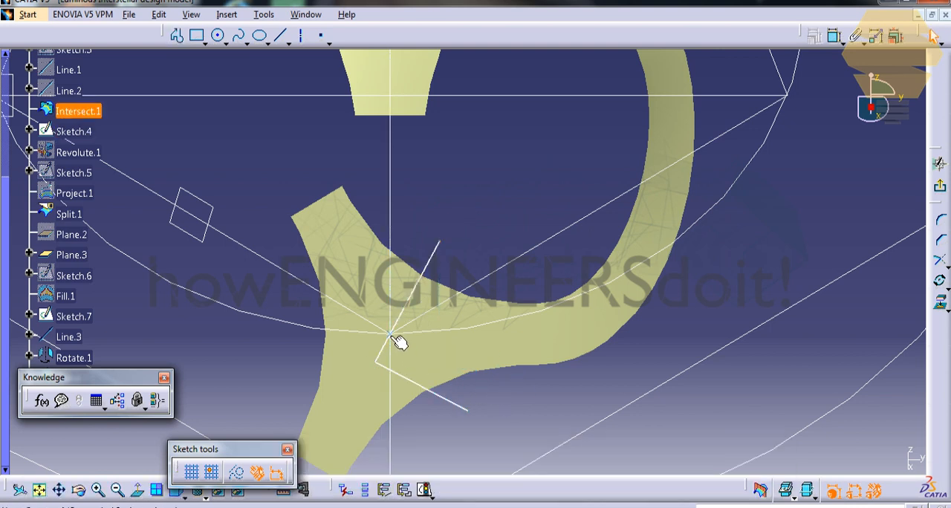
# Step: Constrain the V profile's corner to coincide with the intersection point on the rotated surface
pyautogui.click(399, 340)
pyautogui.keyDown('ctrl'); pyautogui.click(399, 373); pyautogui.keyUp('ctrl')
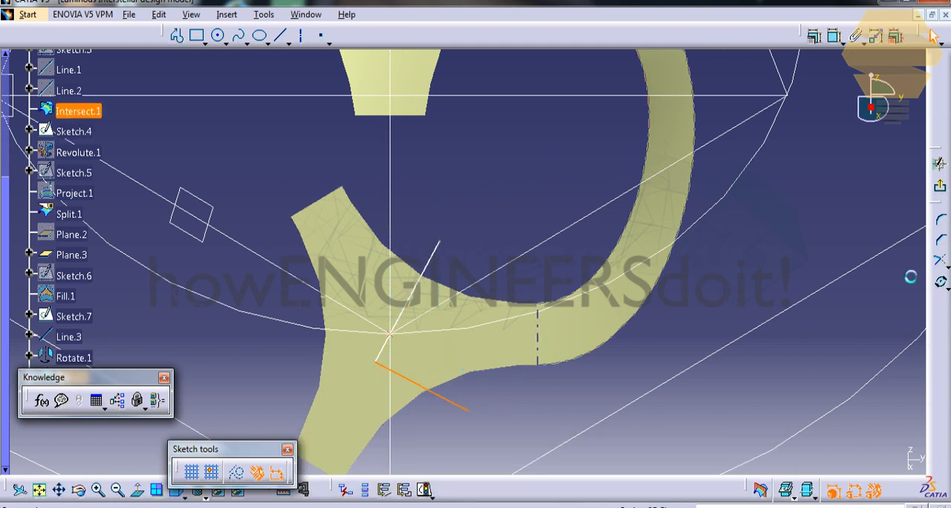
pyautogui.click(397, 343)
pyautogui.click(392, 335)
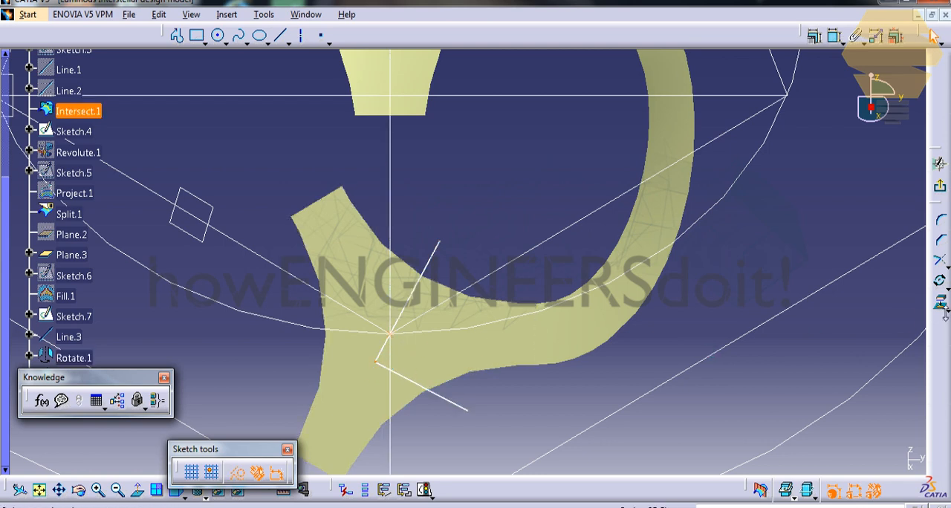
pyautogui.click(814, 36)
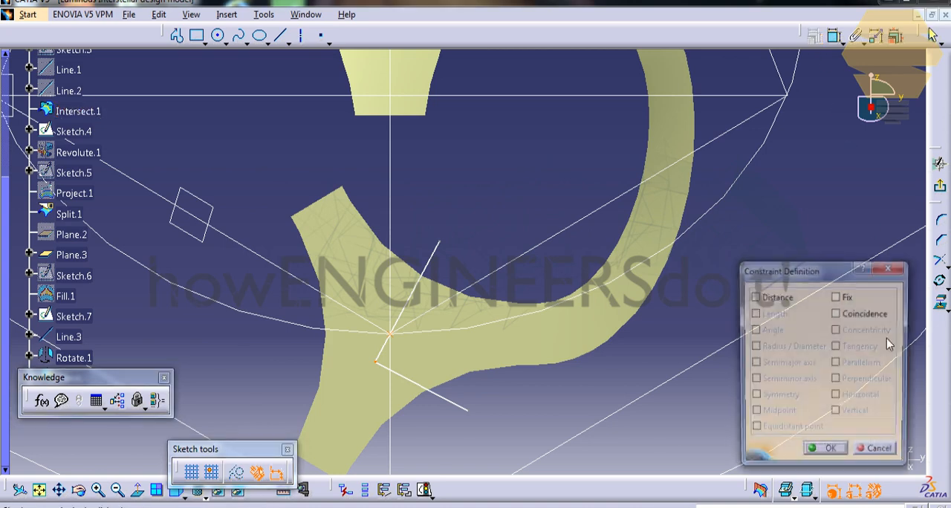
pyautogui.click(825, 453)
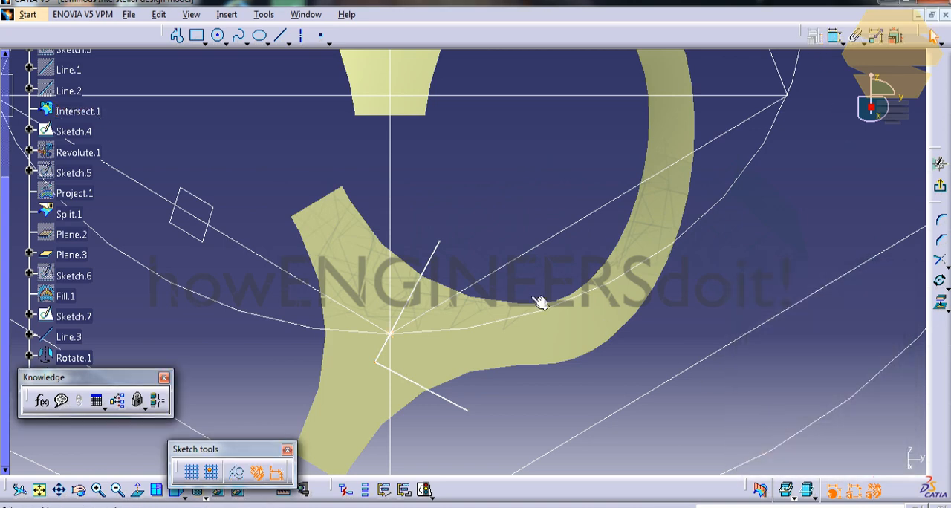
# Step: Project the rotated surface's two edges crossed by the V profile into the sketch as construction geometry
pyautogui.click(411, 265)
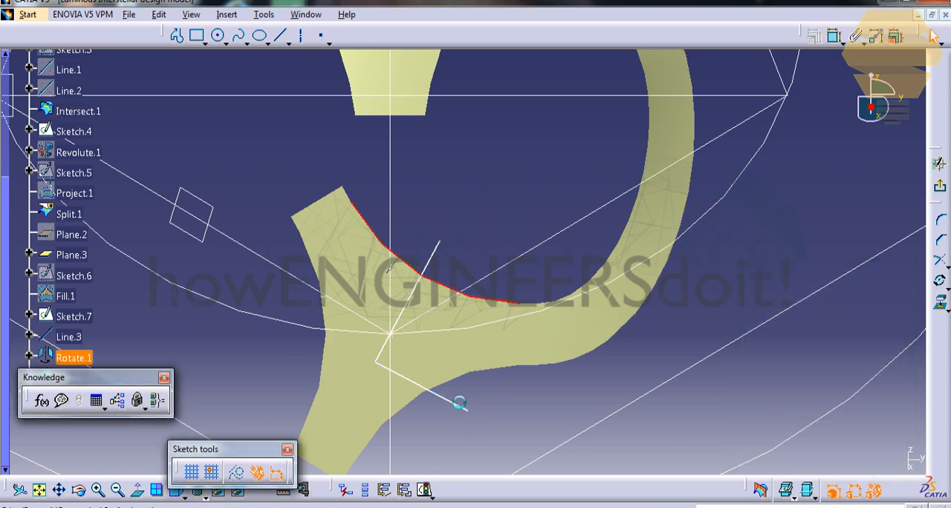
pyautogui.click(445, 377)
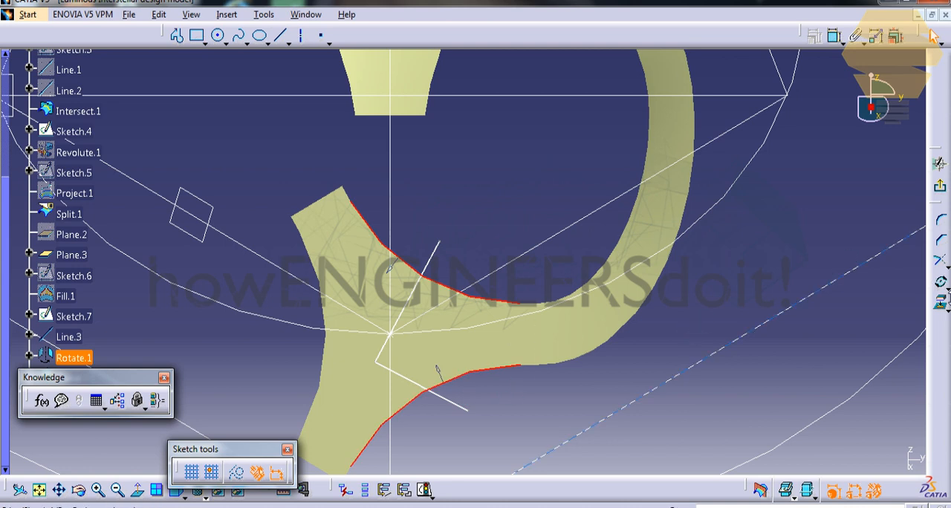
pyautogui.click(941, 301)
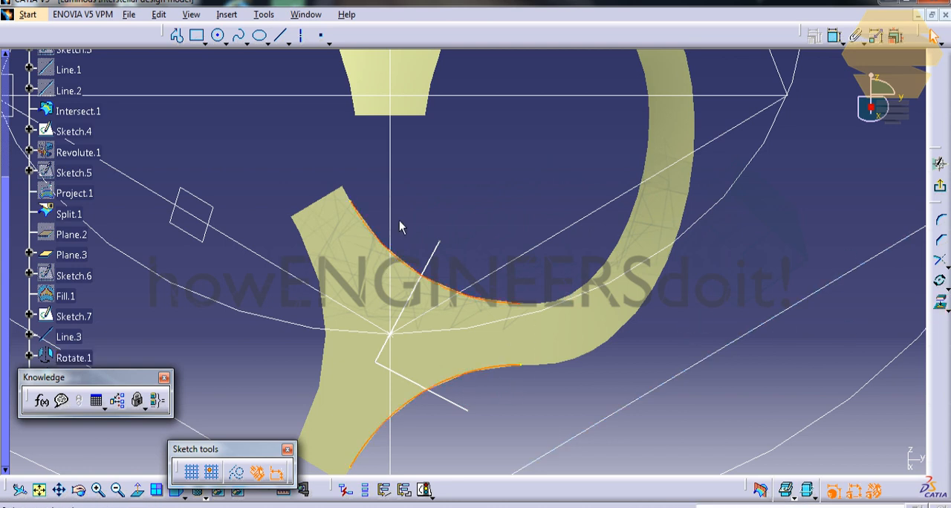
pyautogui.click(236, 473)
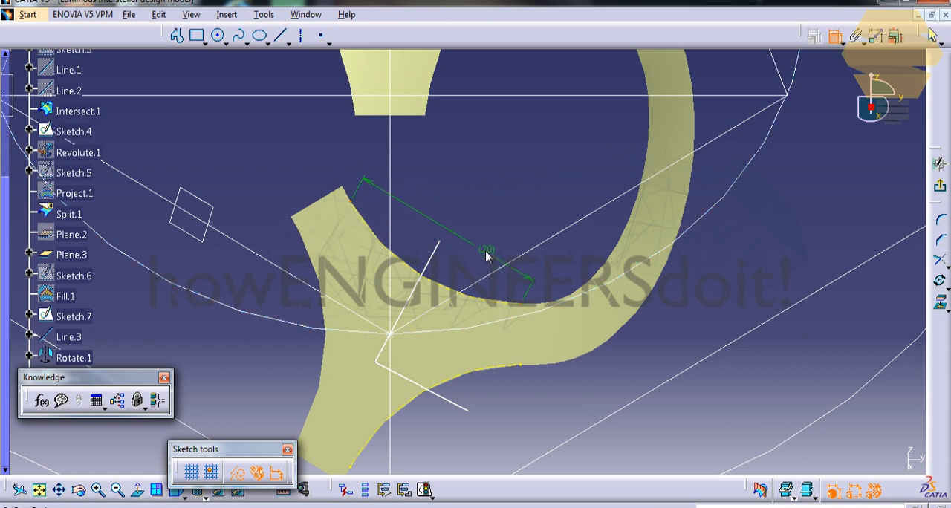
# Step: Make the endpoints of each projected edge symmetric about the V segment crossing it, and exit the sketch
pyautogui.rightClick(486, 256)
pyautogui.click(512, 335)
pyautogui.click(434, 257)
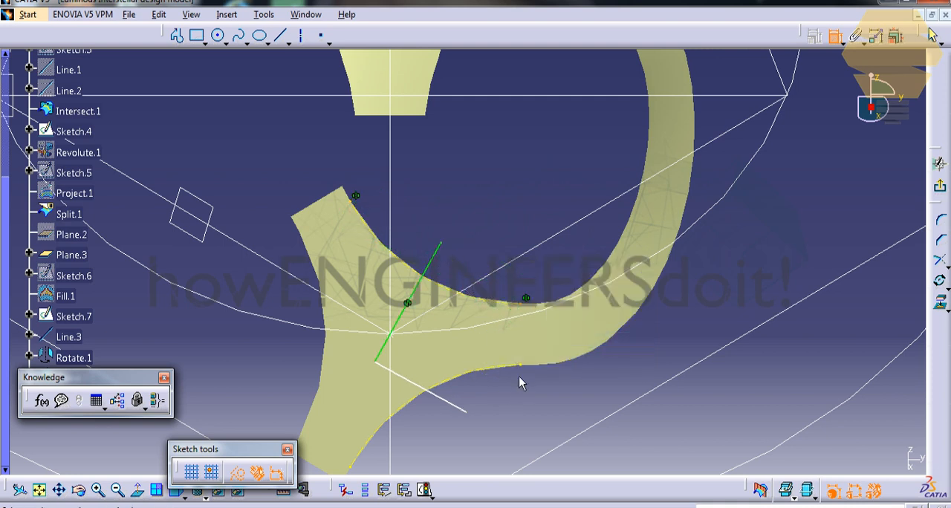
pyautogui.click(355, 474)
pyautogui.rightClick(499, 410)
pyautogui.click(531, 365)
pyautogui.click(450, 411)
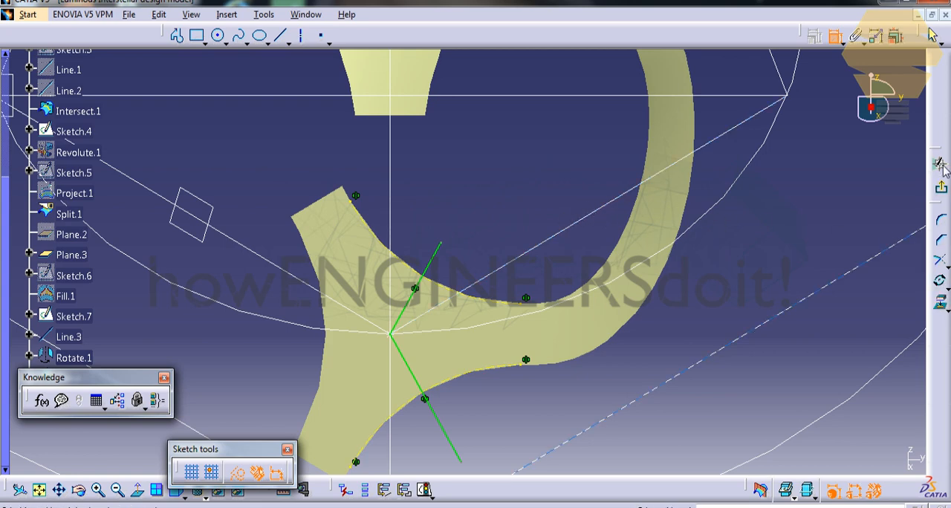
pyautogui.click(932, 34)
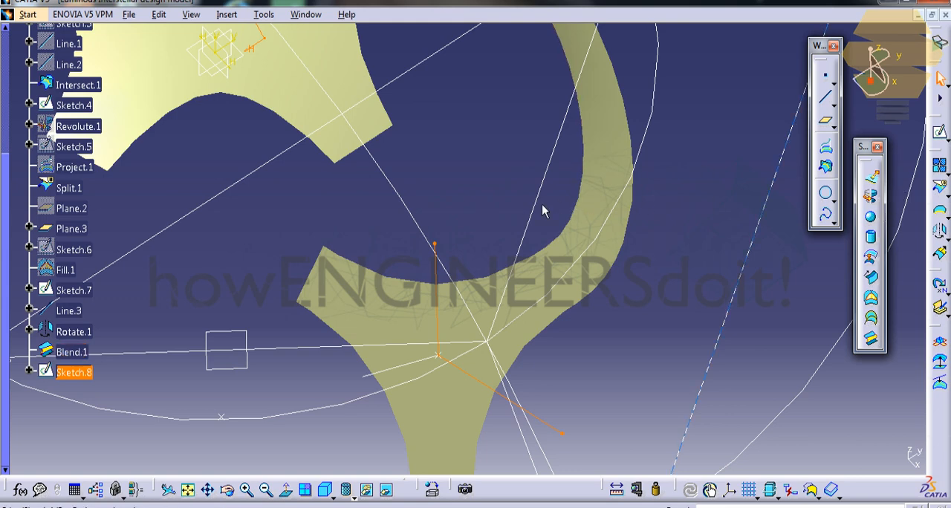
# Step: Split the rotated surface with the V-shaped sketch, keeping the portion attached to the curved blend
pyautogui.click(503, 222)
pyautogui.click(940, 189)
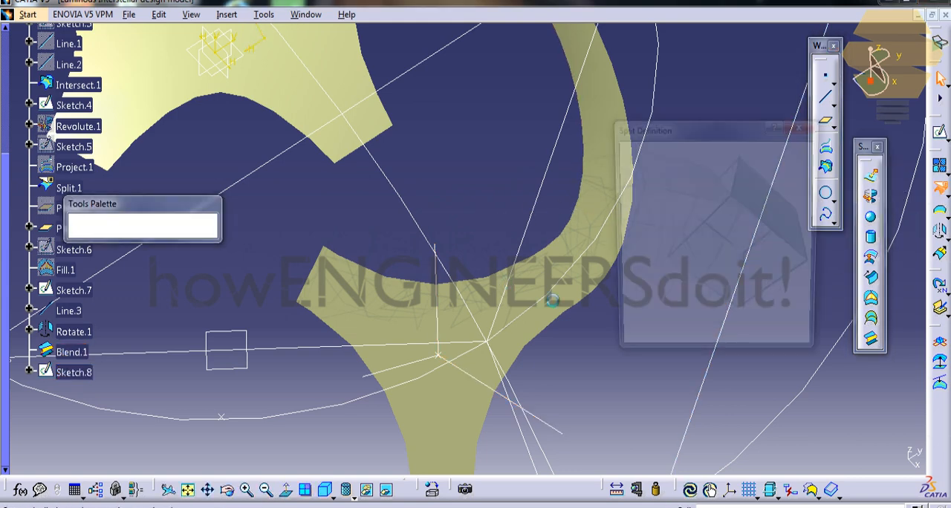
pyautogui.click(459, 312)
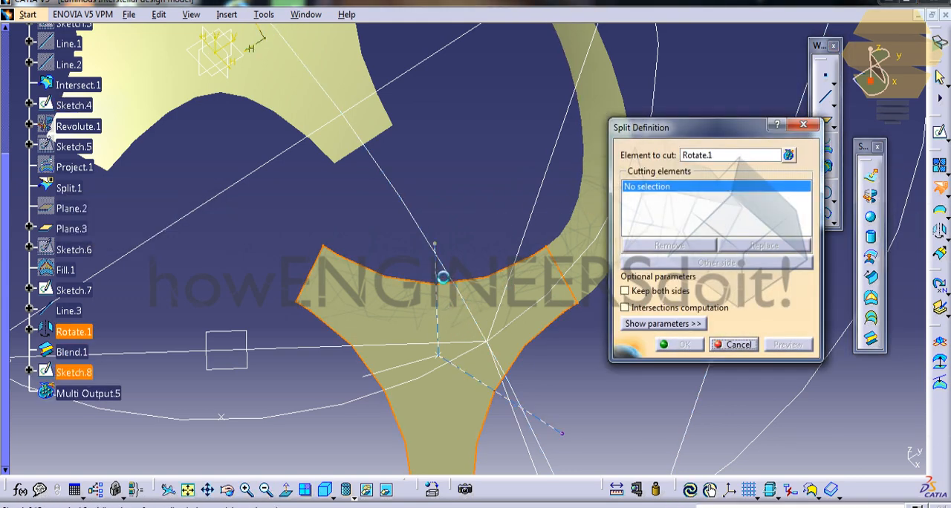
pyautogui.click(442, 277)
pyautogui.click(685, 345)
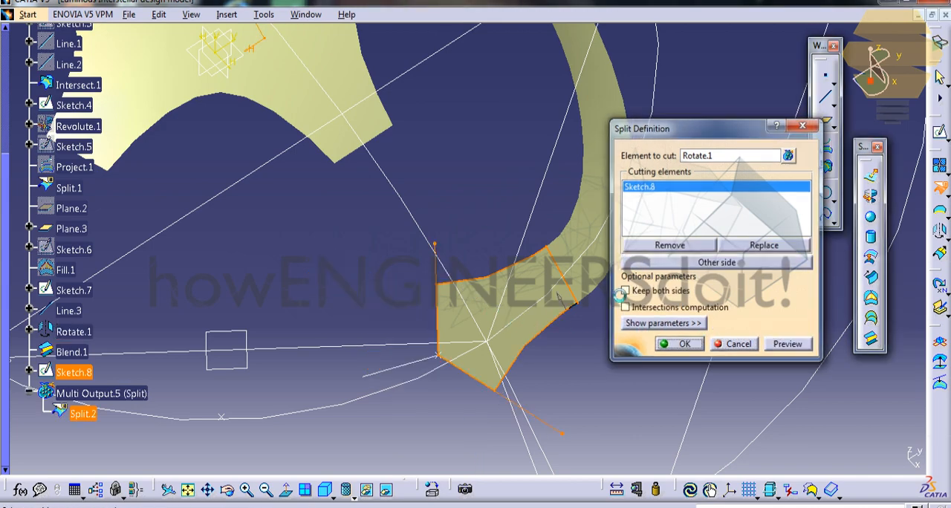
# Step: In a new sketch on the xy plane, project the star's two edges flanking the blended arm as construction geometry and hide the 3D background
pyautogui.moveTo(518, 183); pyautogui.dragTo(486, 269, button='middle')
pyautogui.scroll(4, 131, 60)
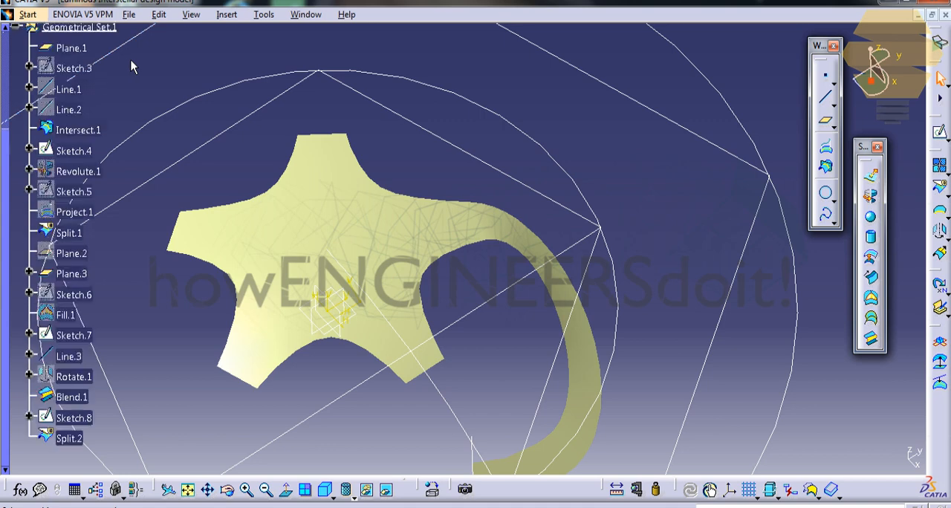
pyautogui.click(59, 105)
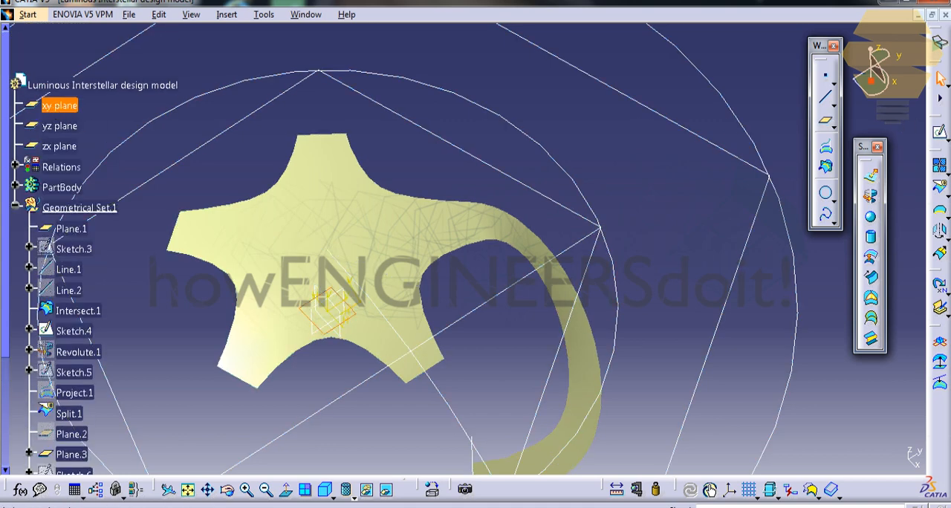
pyautogui.click(941, 131)
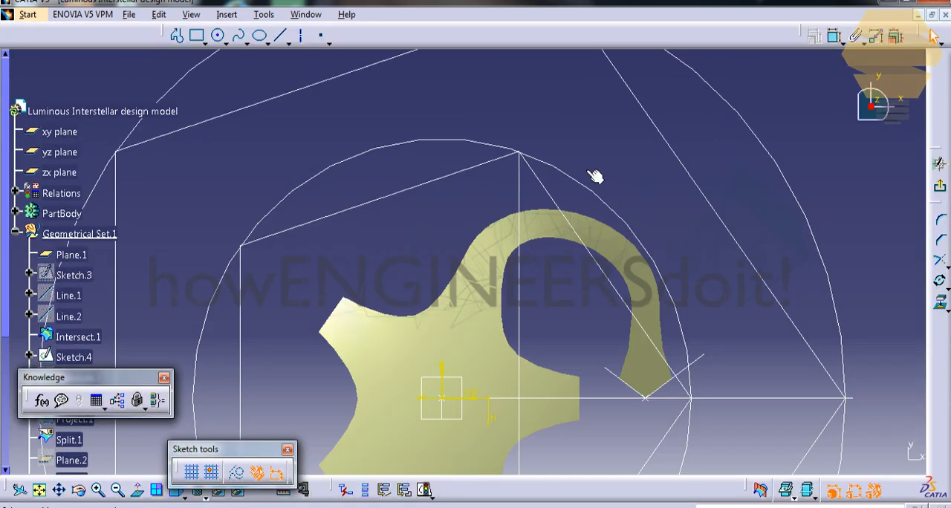
pyautogui.moveTo(491, 284)
pyautogui.mouseDown(button='middle')
pyautogui.moveTo(485, 253)
pyautogui.moveTo(507, 214)
pyautogui.moveTo(479, 193)
pyautogui.moveTo(463, 114)
pyautogui.mouseUp(button='middle')
pyautogui.doubleClick(383, 217)
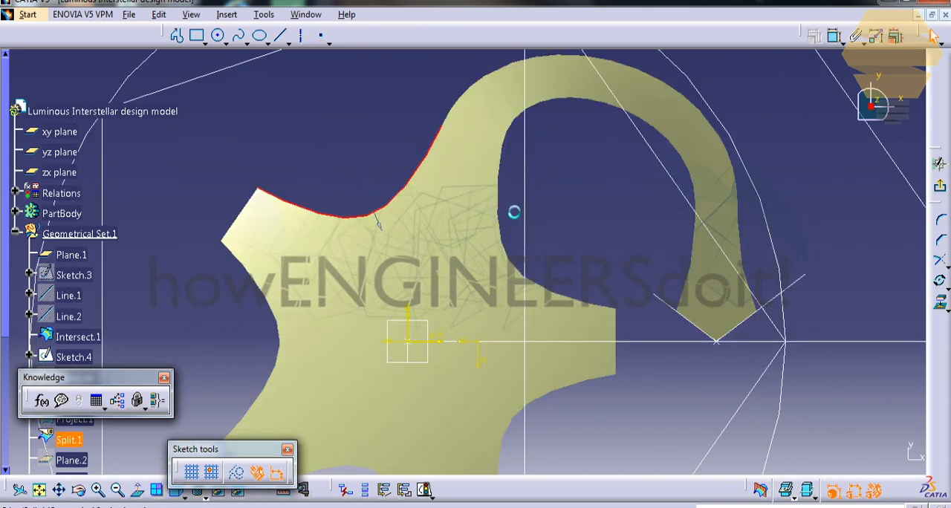
pyautogui.click(508, 229)
pyautogui.click(940, 303)
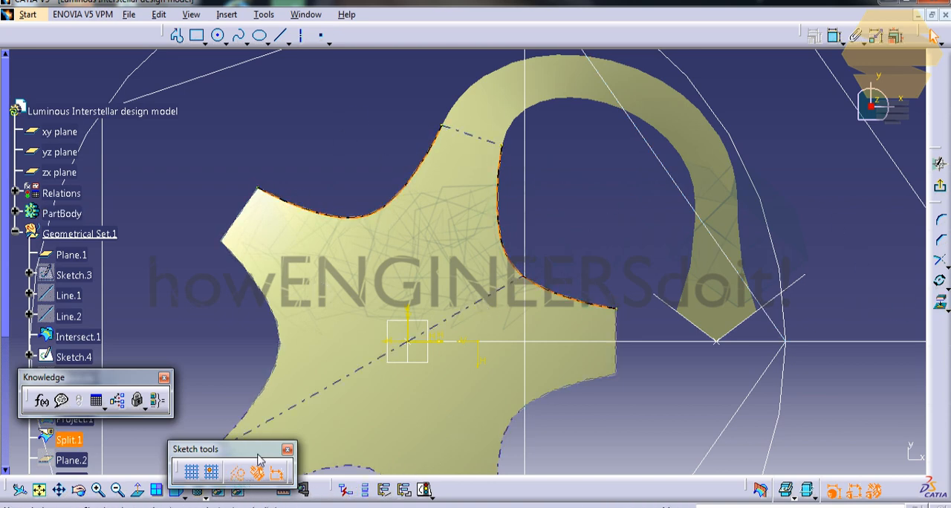
pyautogui.click(810, 496)
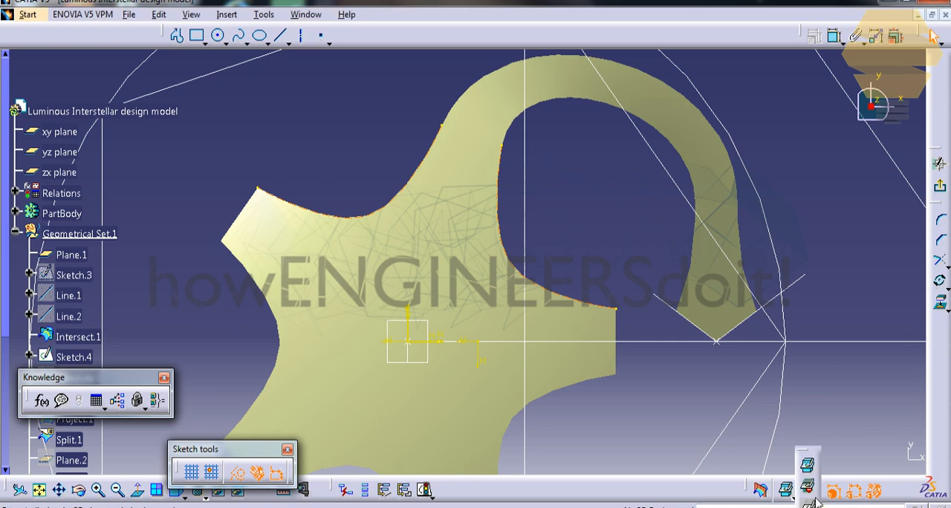
pyautogui.click(808, 505)
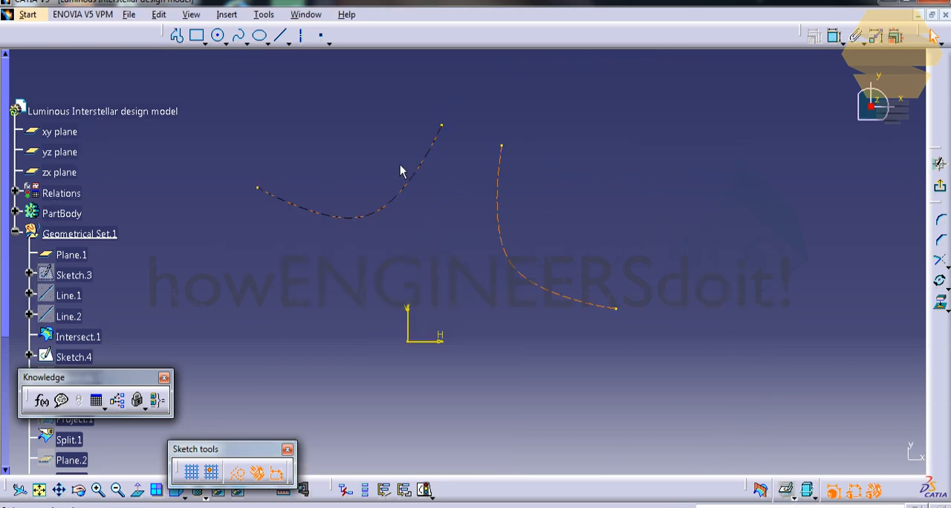
# Step: Draw two standard lines from the origin, one crossing each projected star edge
pyautogui.click(177, 36)
pyautogui.click(409, 342)
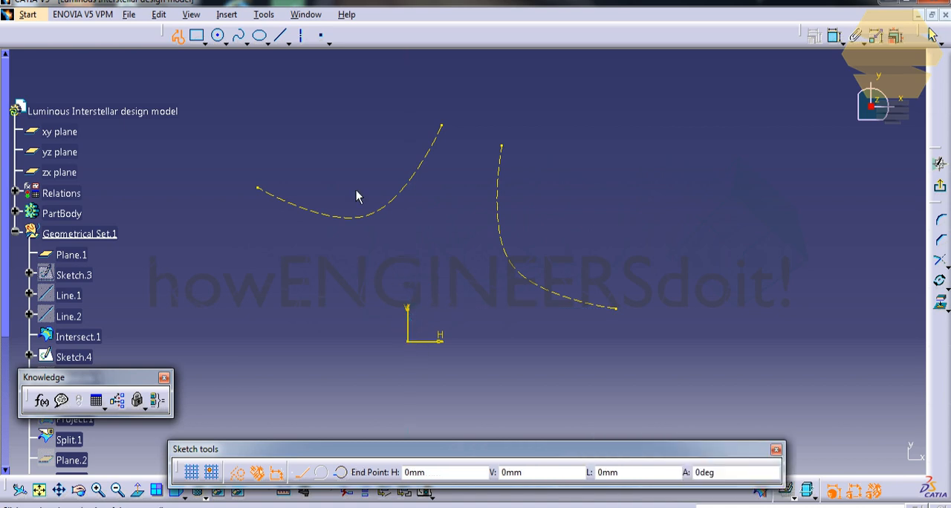
pyautogui.doubleClick(337, 132)
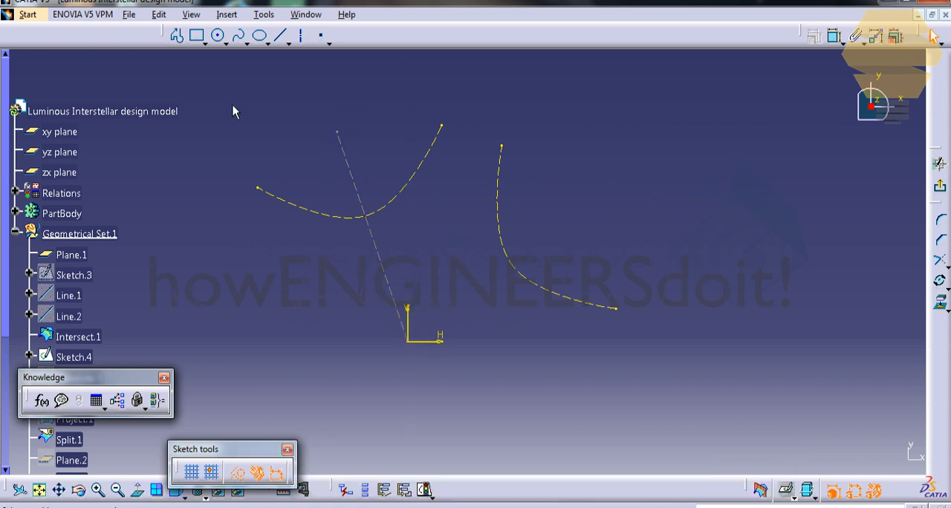
pyautogui.click(179, 37)
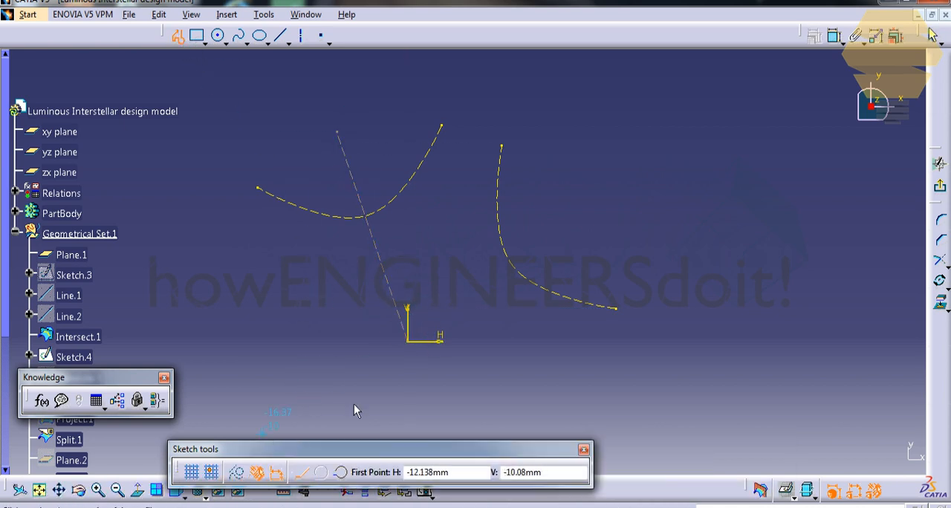
pyautogui.click(410, 342)
pyautogui.doubleClick(608, 206)
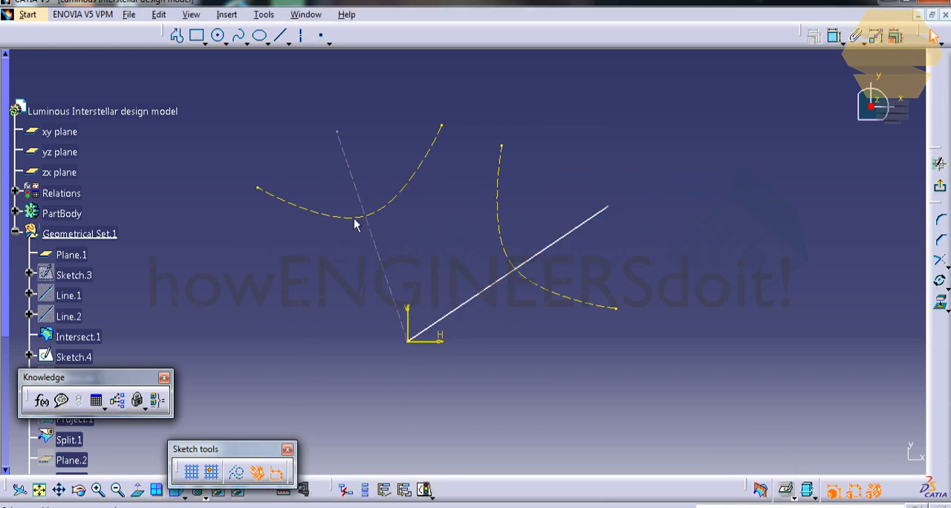
pyautogui.click(359, 196)
pyautogui.click(237, 473)
pyautogui.click(289, 280)
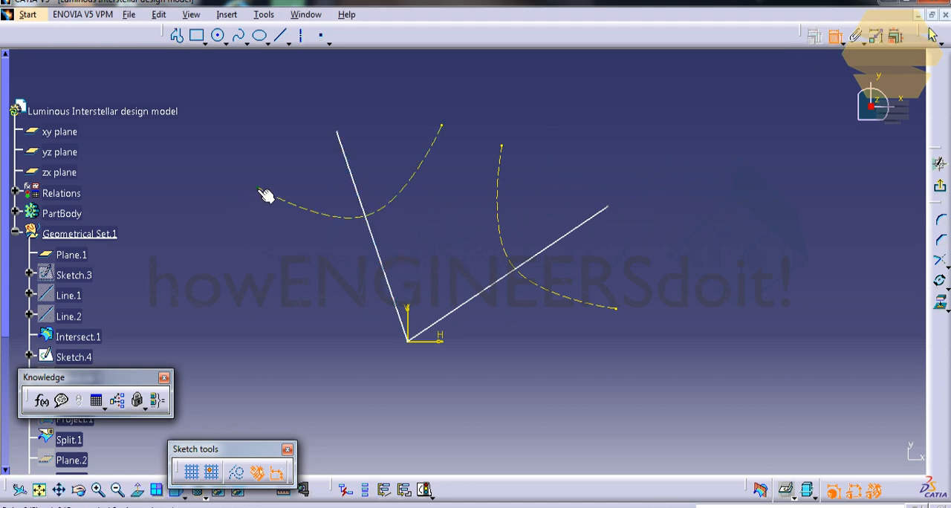
# Step: Make the endpoints of the first projected star edge symmetric about the sketch line crossing it
pyautogui.rightClick(425, 127)
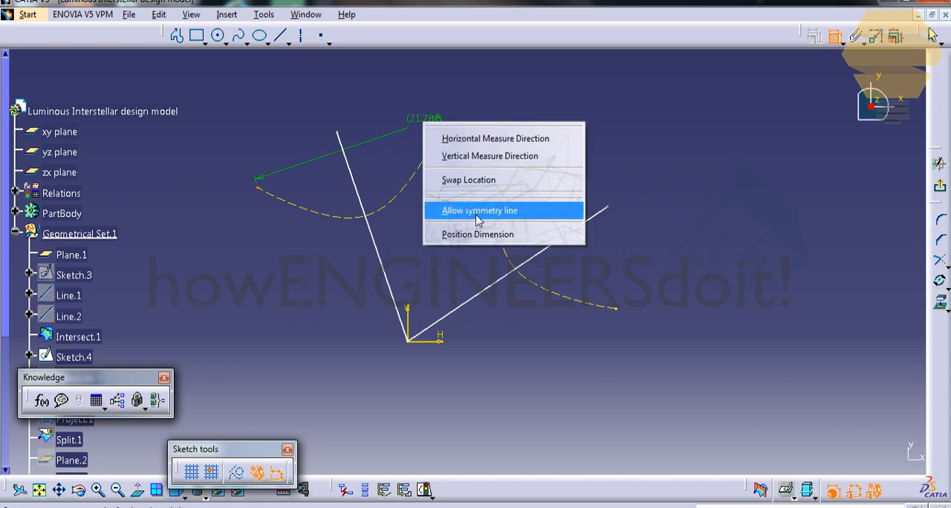
pyautogui.click(476, 211)
pyautogui.click(369, 220)
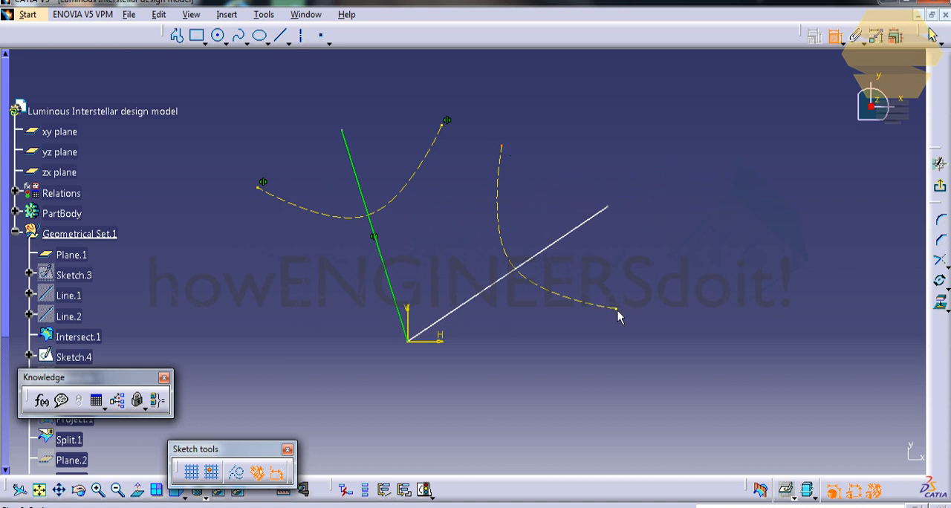
pyautogui.click(645, 258)
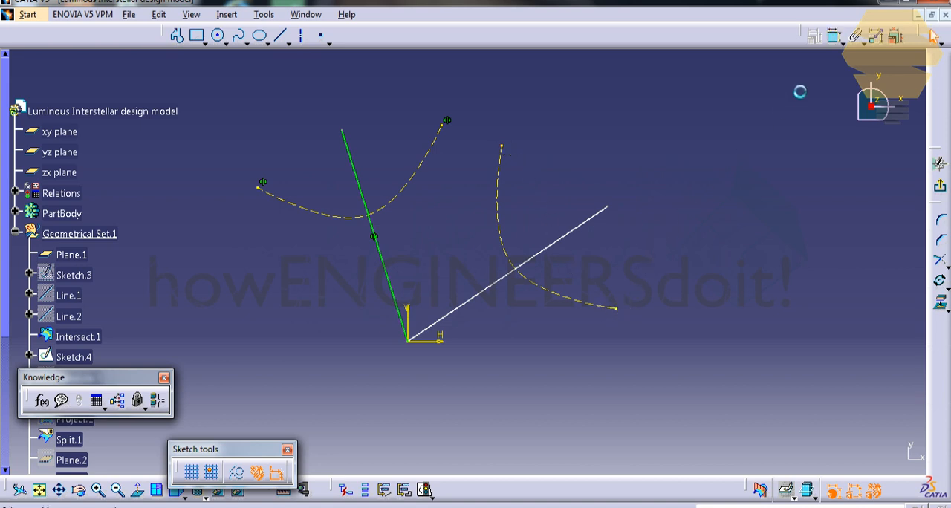
# Step: Make the second projected edge's endpoints symmetric about the other sketch line, and exit the sketch
pyautogui.click(833, 35)
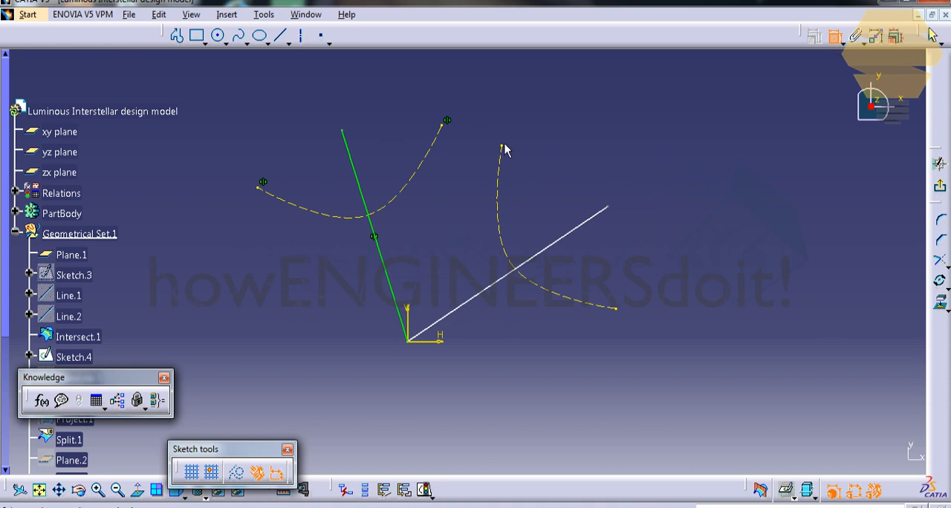
pyautogui.click(619, 315)
pyautogui.rightClick(626, 254)
pyautogui.click(660, 341)
pyautogui.click(588, 234)
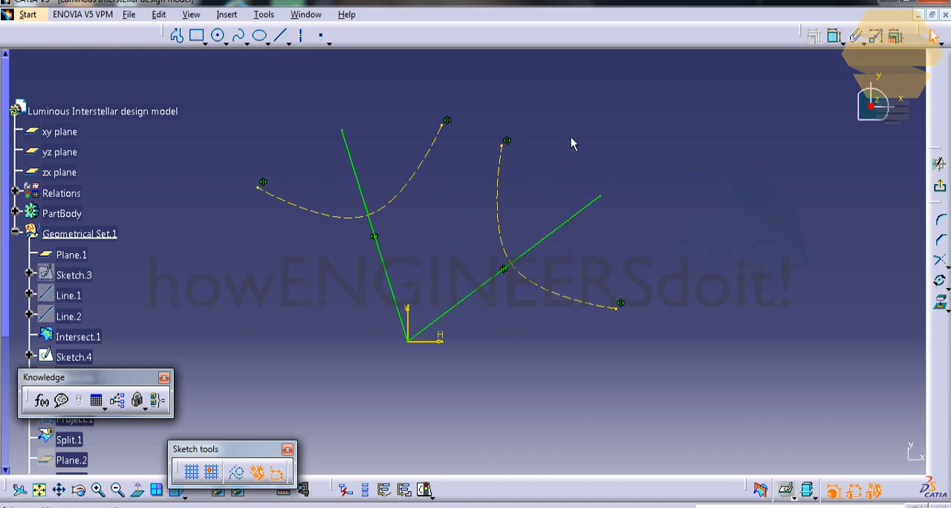
pyautogui.click(940, 186)
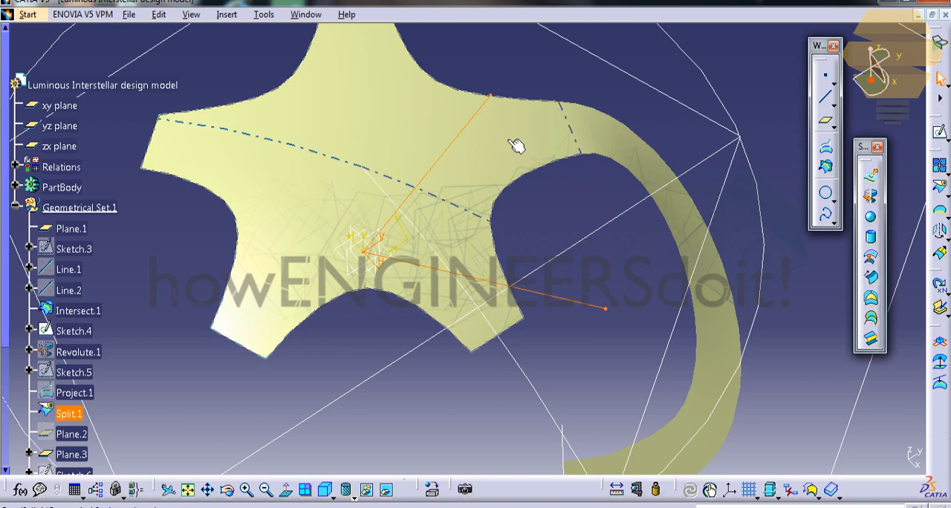
# Step: Project the V-shaped sketch onto the star surface with projection type Normal and Nearest solution turned off
pyautogui.moveTo(524, 135); pyautogui.dragTo(527, 223, button='middle')
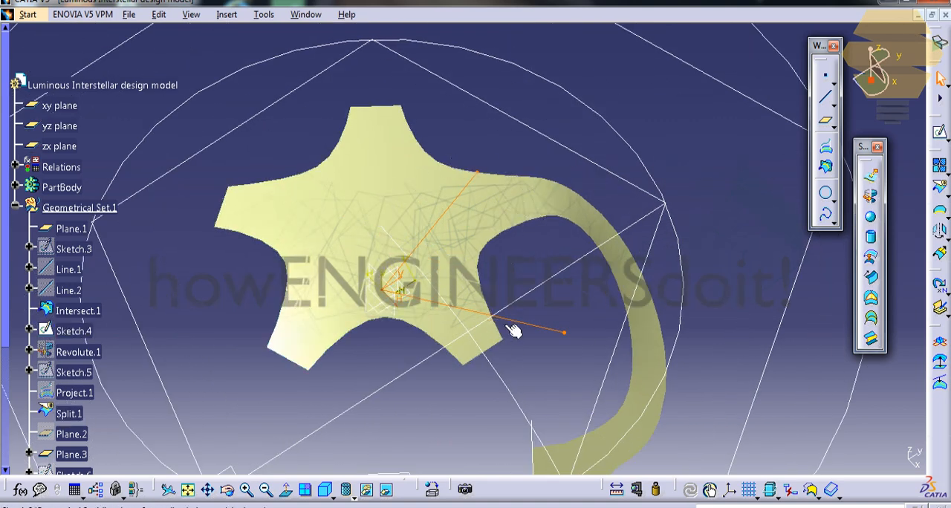
pyautogui.click(828, 153)
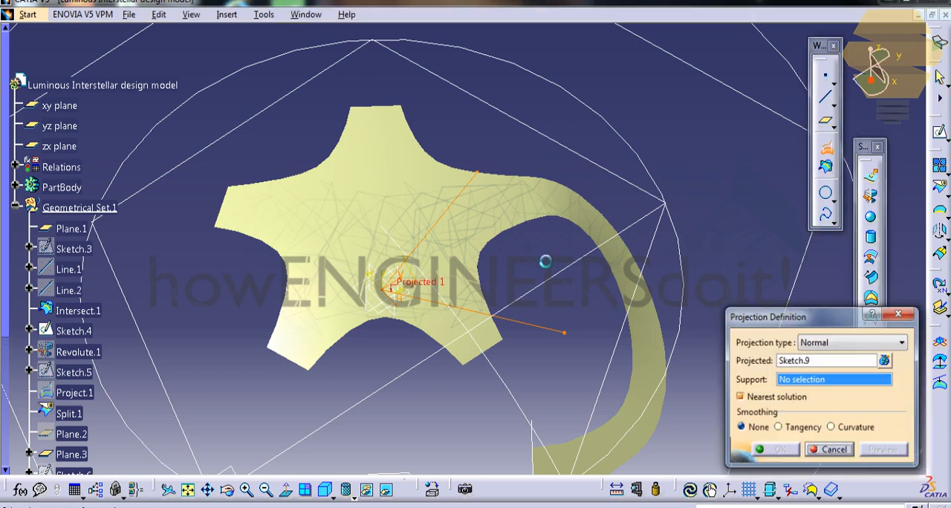
pyautogui.click(436, 202)
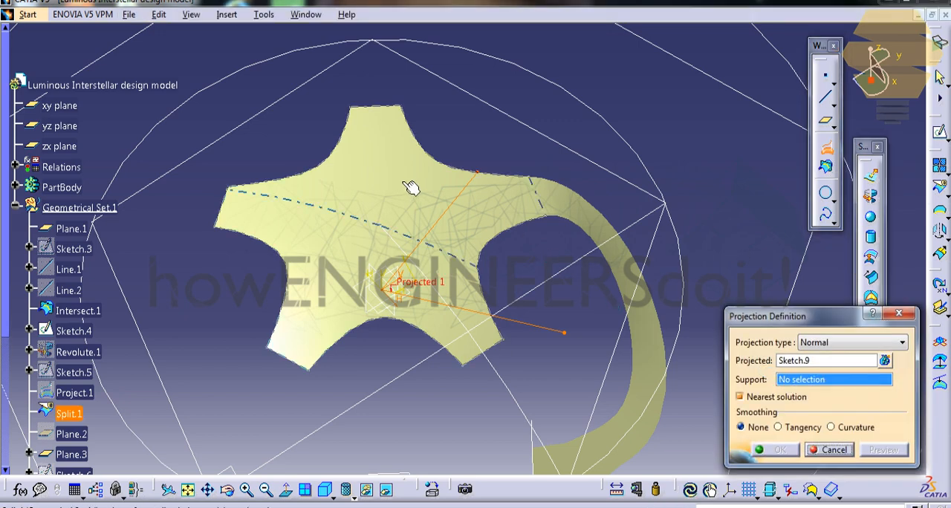
pyautogui.click(765, 398)
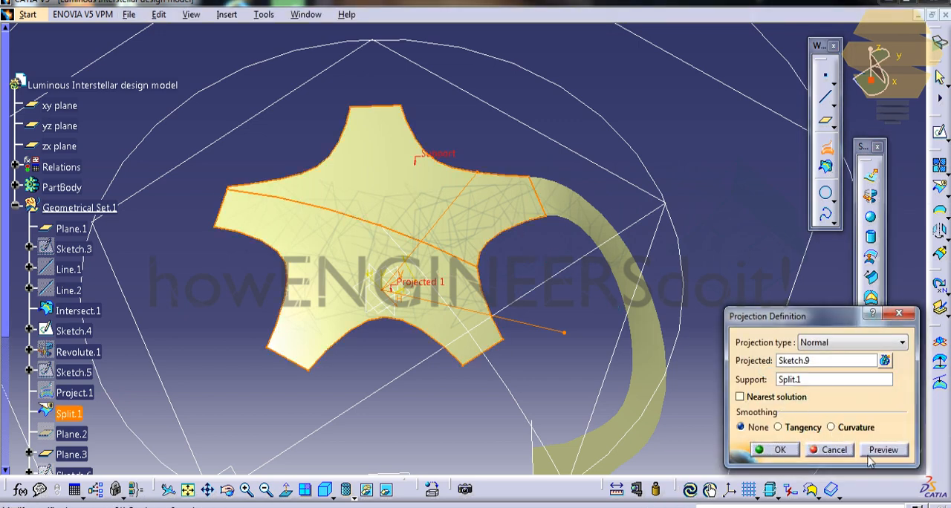
pyautogui.click(797, 452)
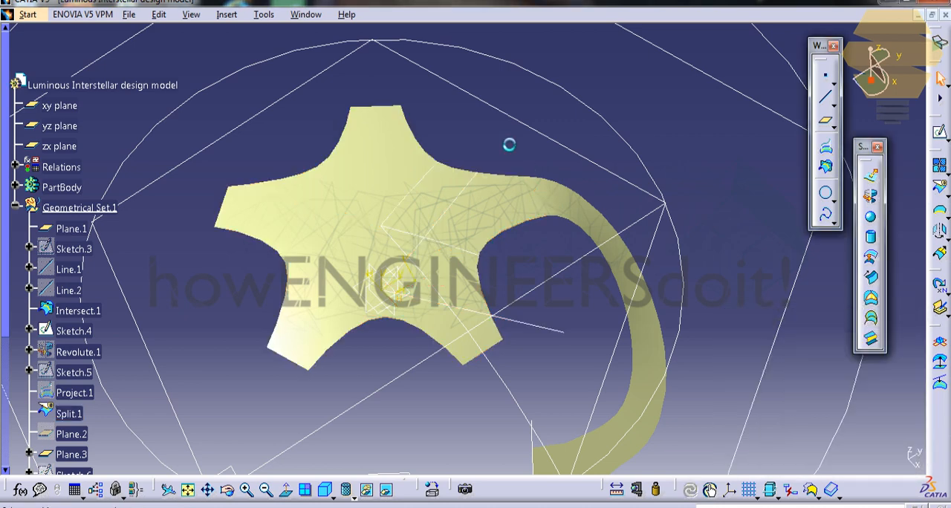
# Step: Split the star surface with the projected V curve, keeping only the arm attached to the curved blend
pyautogui.moveTo(488, 152)
pyautogui.mouseDown(button='middle')
pyautogui.moveTo(499, 123)
pyautogui.moveTo(492, 149)
pyautogui.moveTo(487, 142)
pyautogui.mouseUp(button='middle')
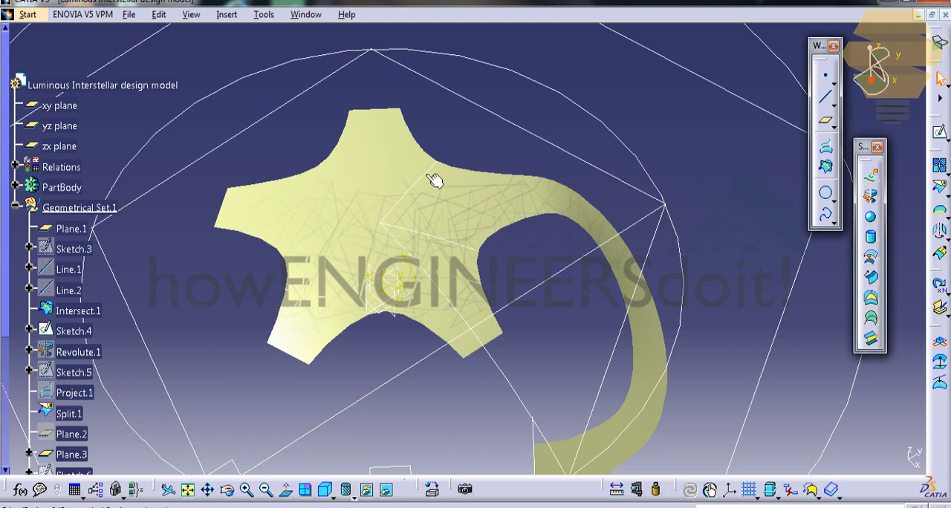
pyautogui.click(554, 214)
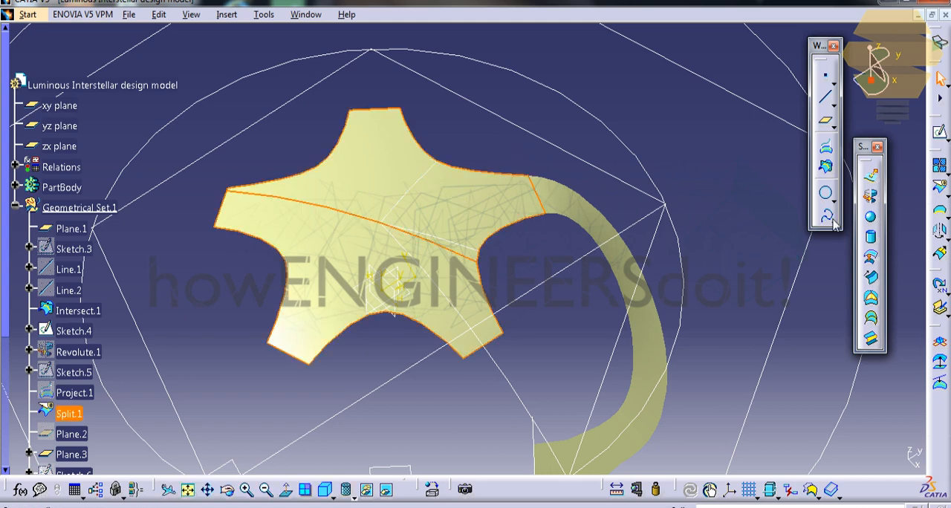
pyautogui.click(940, 187)
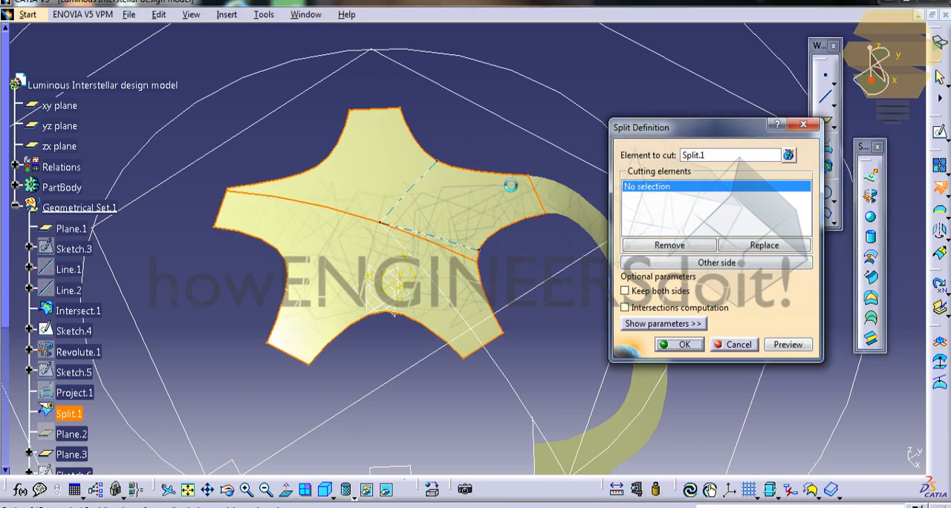
pyautogui.click(446, 247)
pyautogui.click(681, 345)
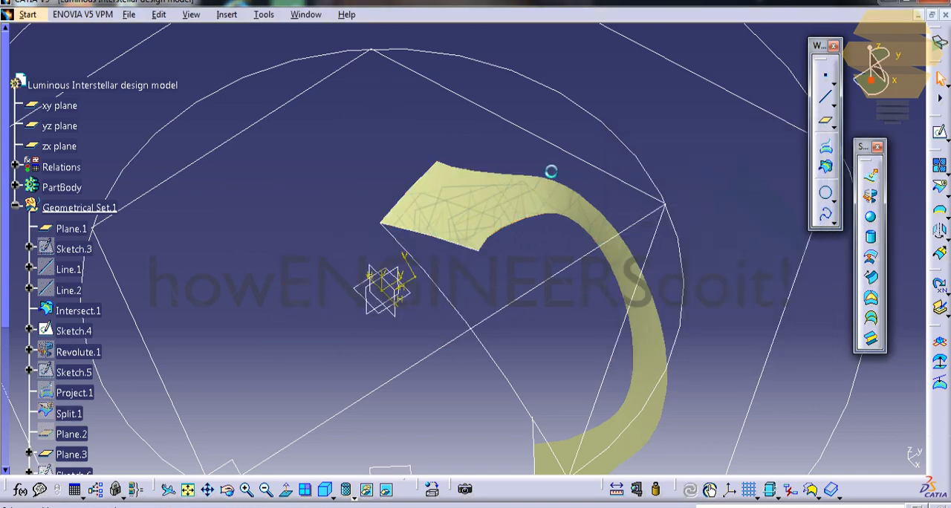
pyautogui.moveTo(531, 159); pyautogui.dragTo(522, 276, button='middle')
pyautogui.rightClick(94, 211)
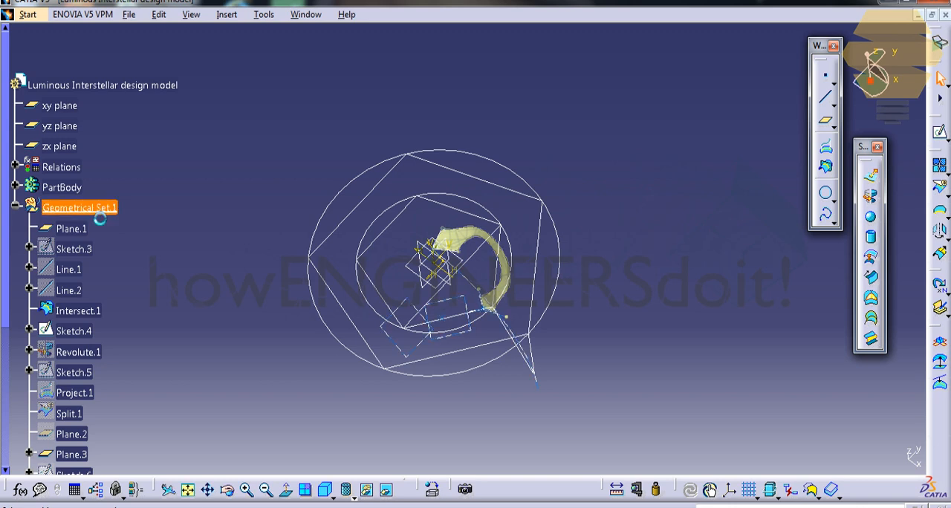
pyautogui.click(138, 251)
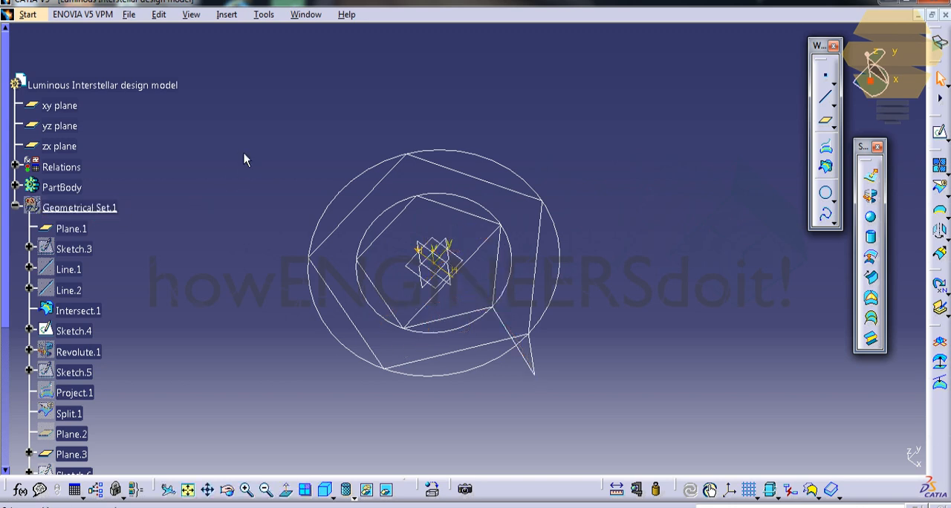
pyautogui.rightClick(114, 209)
pyautogui.click(137, 252)
# Step: Hide Sketch.4, Sketch.7 and Sketch.8 along with the concentric circle and pentagon sketches
pyautogui.scroll(-2, 130, 286)
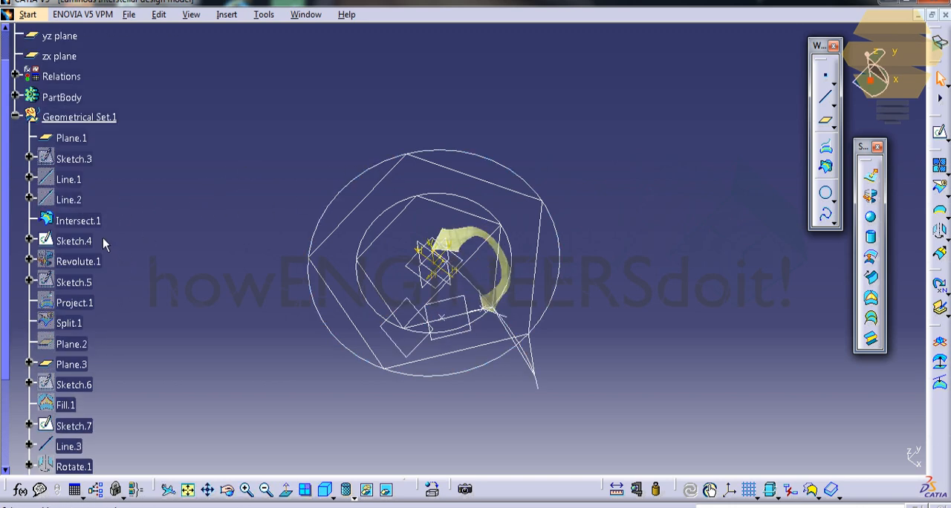
pyautogui.scroll(-4, 106, 278)
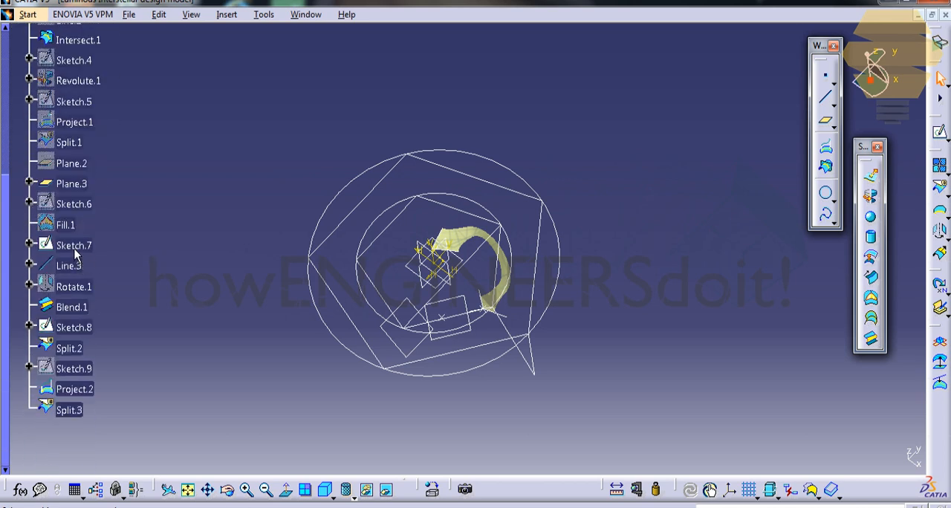
pyautogui.rightClick(74, 250)
pyautogui.click(133, 272)
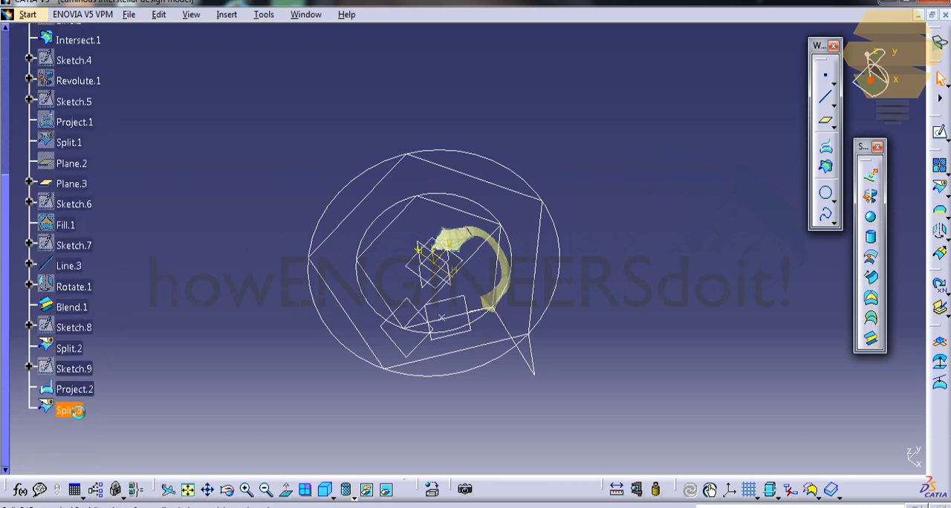
pyautogui.moveTo(362, 281); pyautogui.dragTo(410, 300, button='middle')
pyautogui.doubleClick(335, 170)
# Step: Hide the xy, yz and zx reference planes
pyautogui.scroll(3, 115, 132)
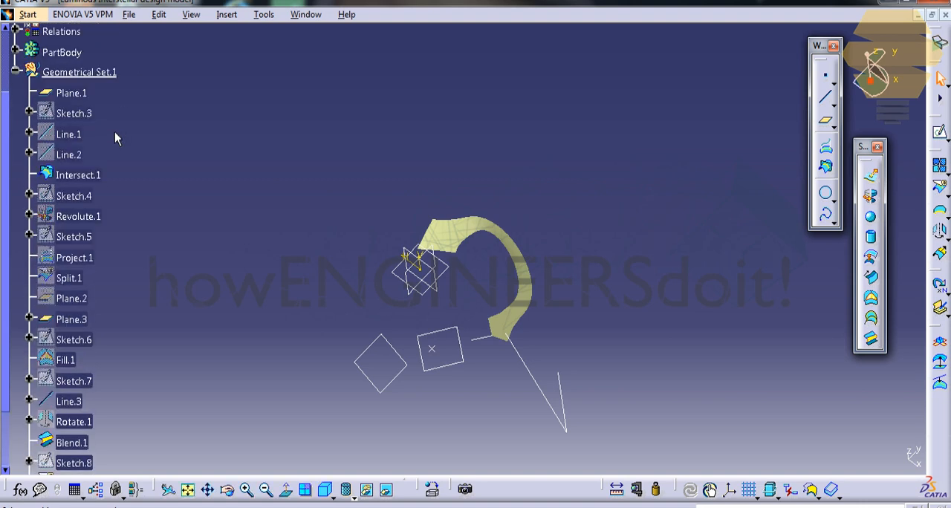
pyautogui.scroll(3, 114, 132)
pyautogui.click(59, 61)
pyautogui.keyDown('ctrl'); pyautogui.click(60, 101); pyautogui.keyUp('ctrl')
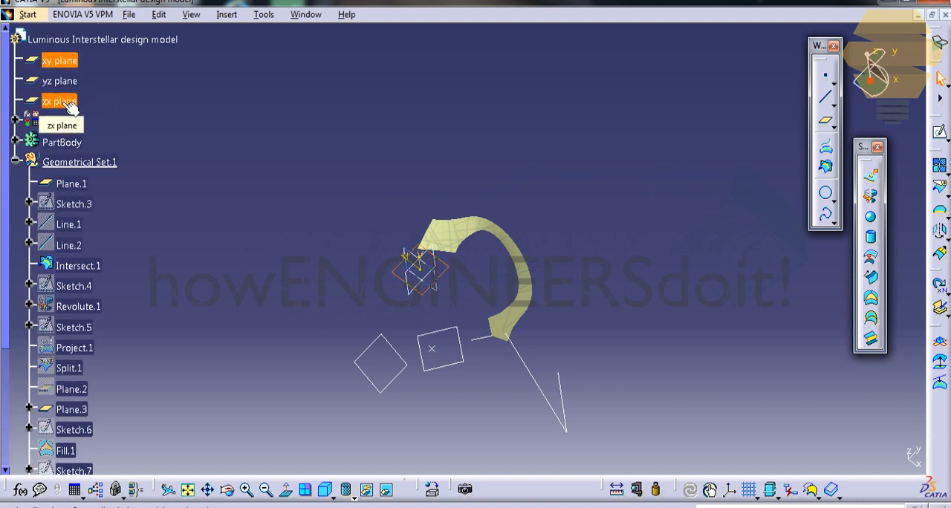
pyautogui.keyDown('shift'); pyautogui.click(66, 103); pyautogui.keyUp('shift')
pyautogui.hotkey('ctrl', 'h')
# Step: Hide the remaining planes, the intersection point and the leftover lines so that only the surfaces are displayed
pyautogui.moveTo(352, 179); pyautogui.dragTo(372, 183, button='middle')
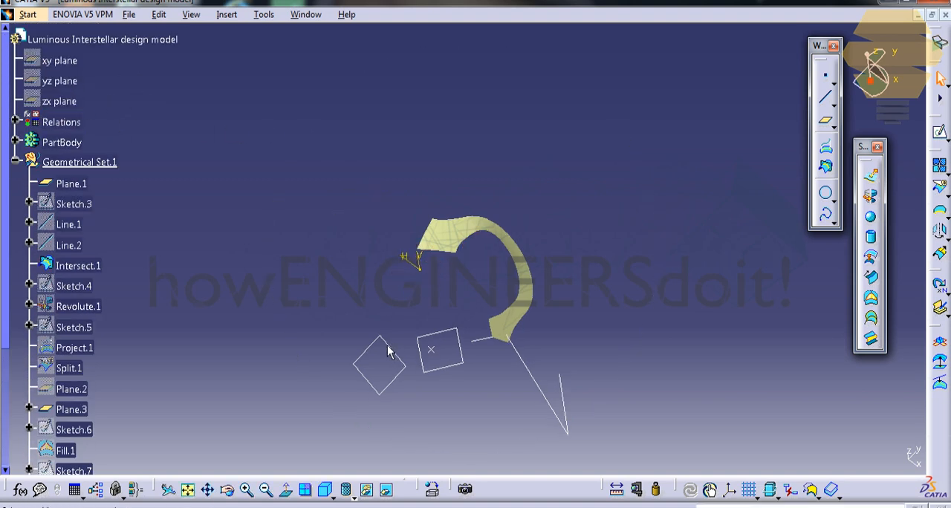
pyautogui.click(389, 346)
pyautogui.hotkey('ctrl', 'h')
pyautogui.click(434, 348)
pyautogui.hotkey('ctrl', 'h')
pyautogui.click(435, 352)
pyautogui.hotkey('ctrl', 'h')
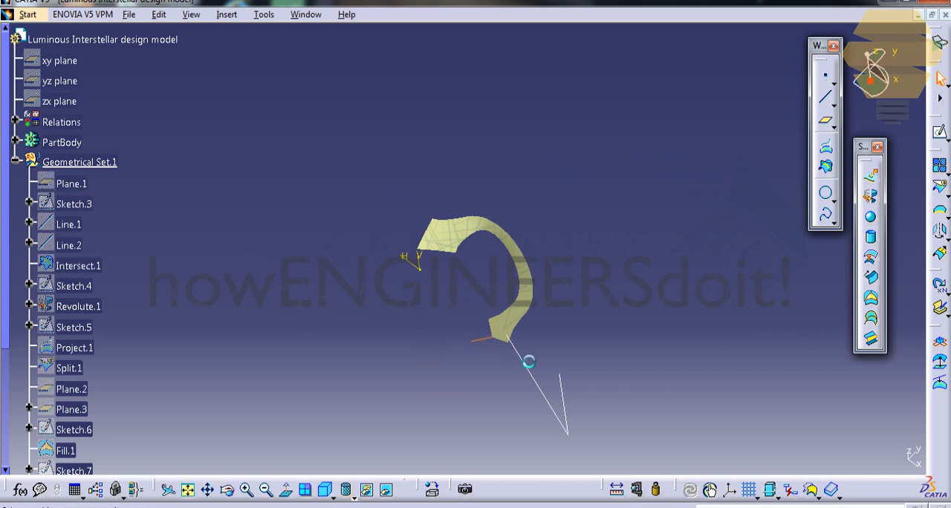
pyautogui.moveTo(537, 272); pyautogui.dragTo(582, 196, button='middle')
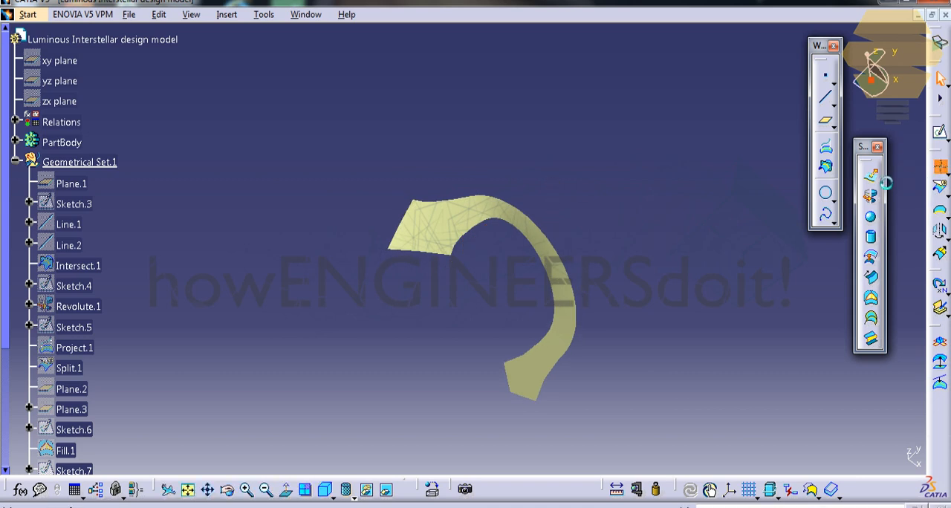
# Step: Join the split star arm, the curved blend and the split rotated surface into one surface
pyautogui.click(871, 176)
pyautogui.click(483, 223)
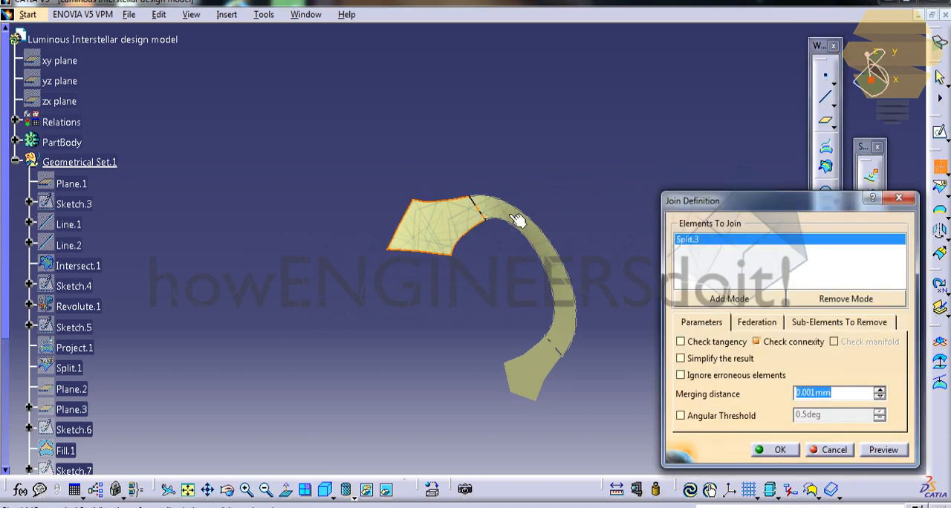
pyautogui.click(537, 283)
pyautogui.click(552, 368)
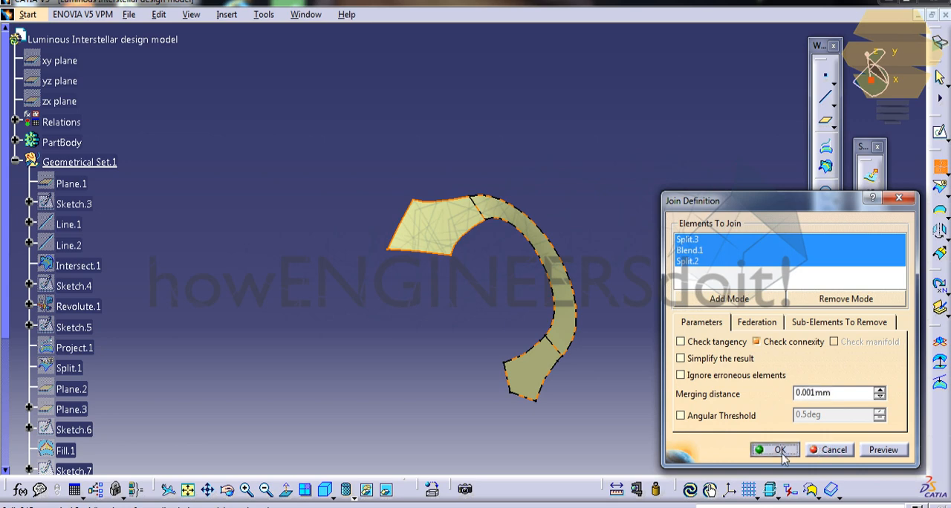
pyautogui.click(777, 451)
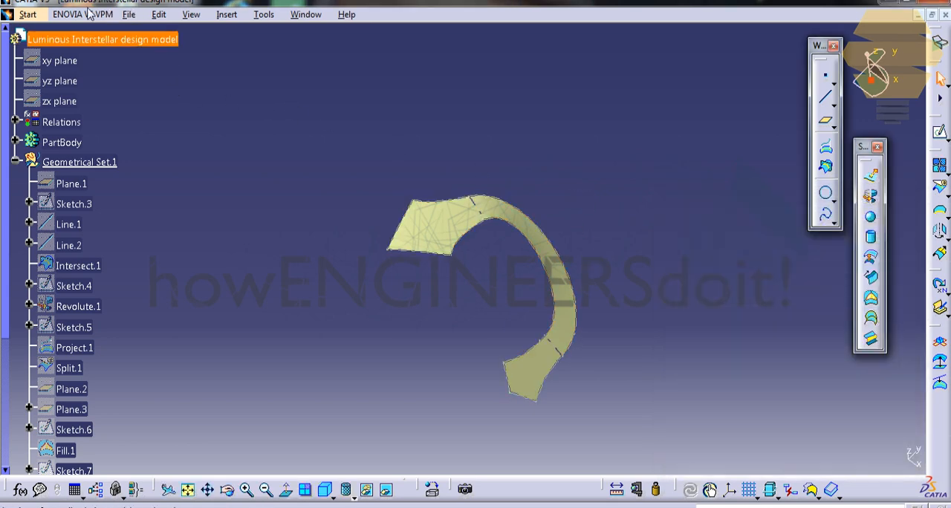
# Step: Switch to the Part Design workbench
pyautogui.click(28, 14)
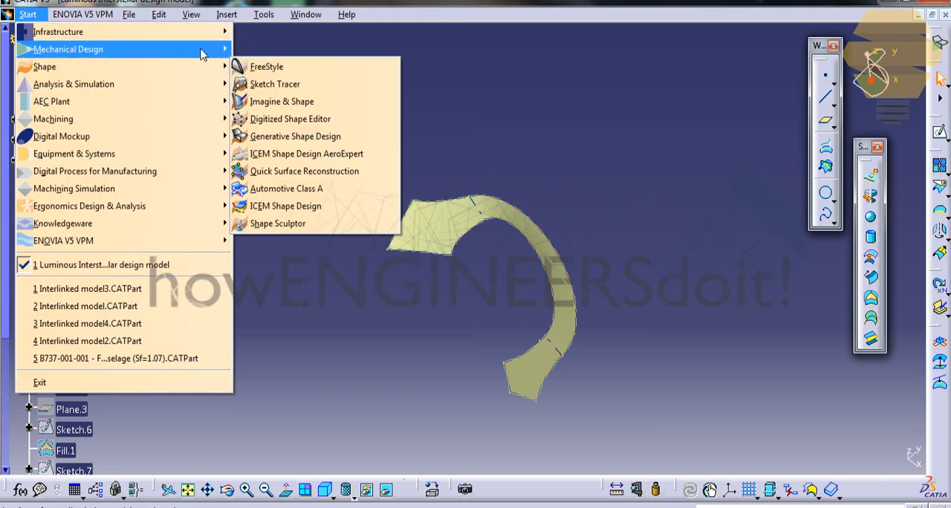
pyautogui.moveTo(202, 49)
pyautogui.click(271, 48)
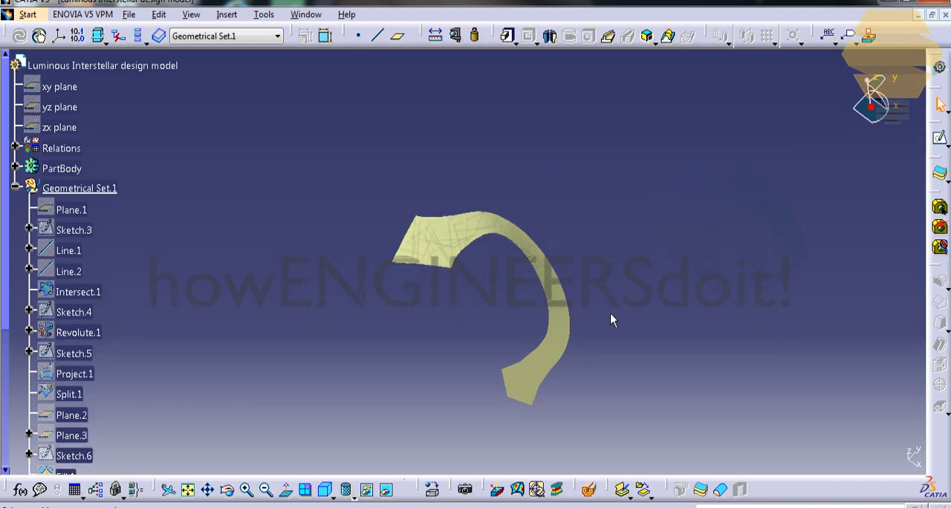
# Step: Thicken the joined surface into a solid in the PartBody with a 3 mm first offset and 0 mm second offset
pyautogui.click(227, 14)
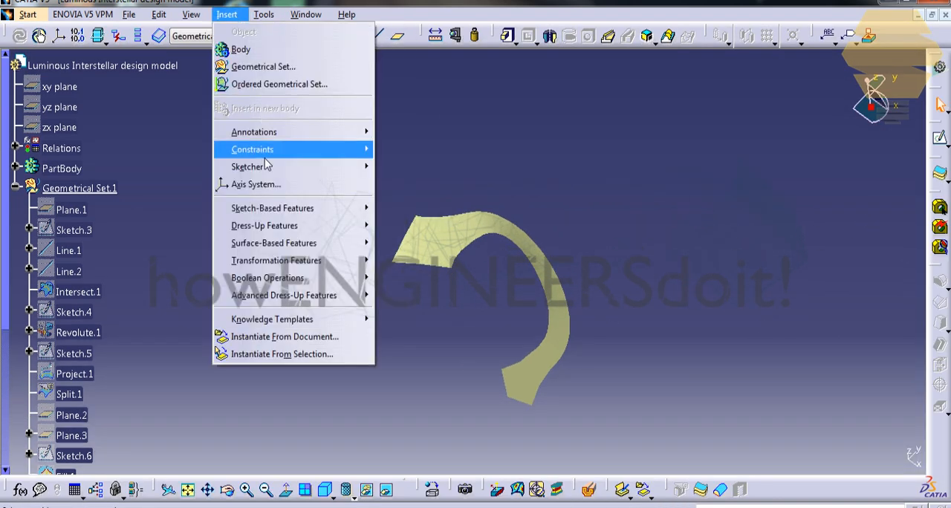
pyautogui.moveTo(298, 242)
pyautogui.click(438, 260)
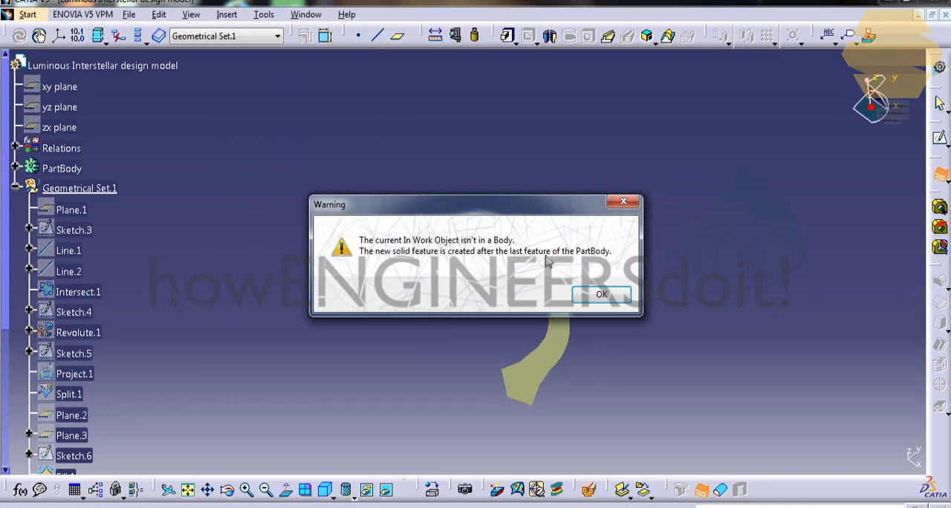
pyautogui.click(599, 296)
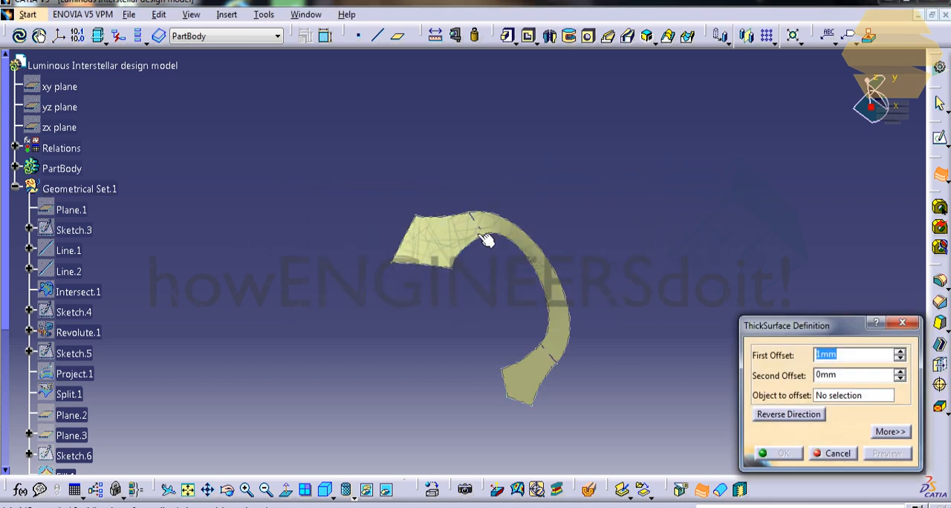
pyautogui.click(534, 236)
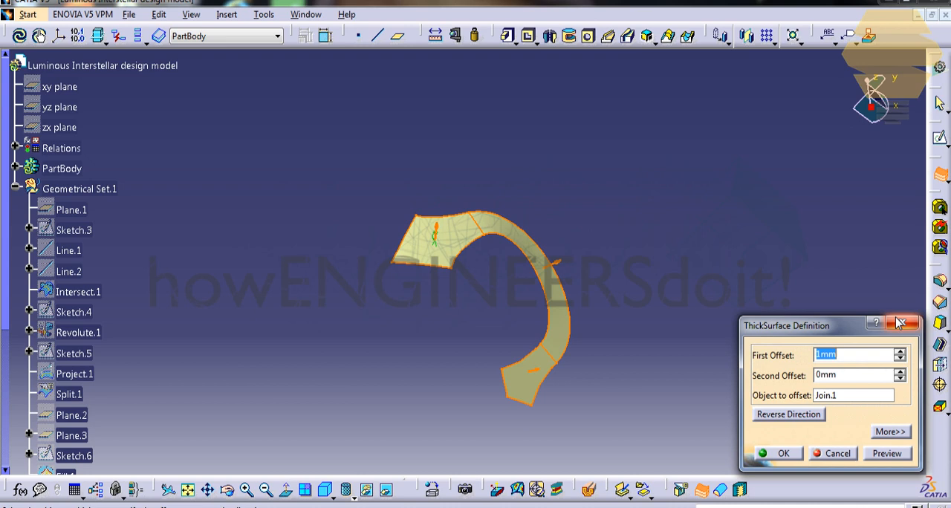
pyautogui.write('3')
pyautogui.click(794, 454)
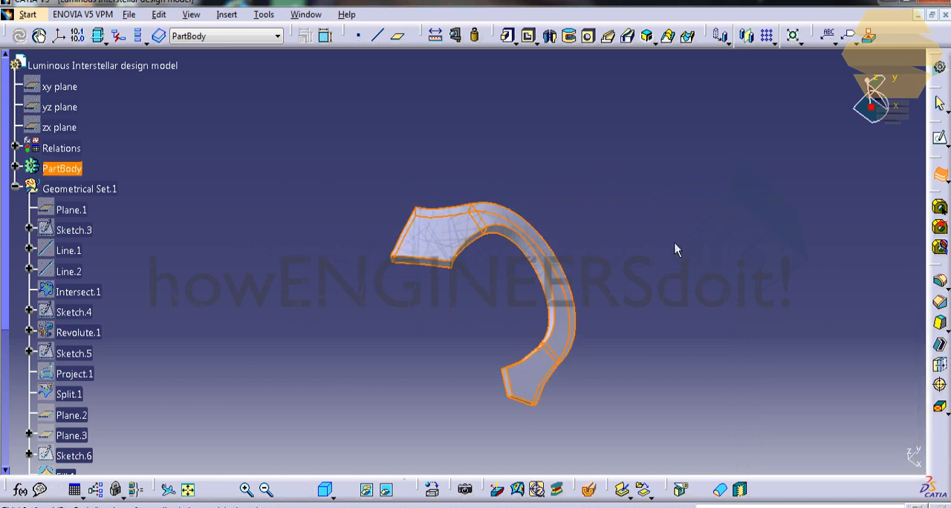
# Step: Hide the joined surface so that only the thickened solid stays displayed
pyautogui.moveTo(480, 241); pyautogui.dragTo(559, 92, button='middle')
pyautogui.scroll(-6, 134, 223)
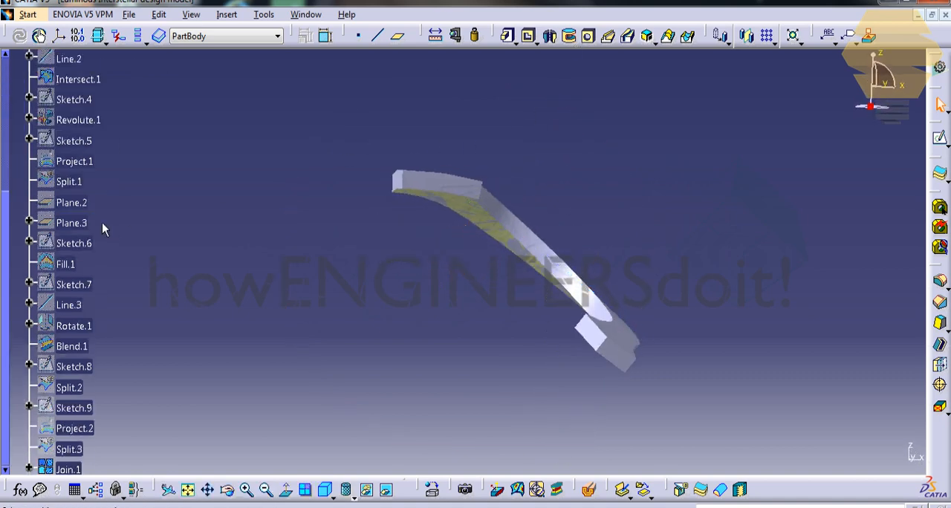
pyautogui.click(67, 303)
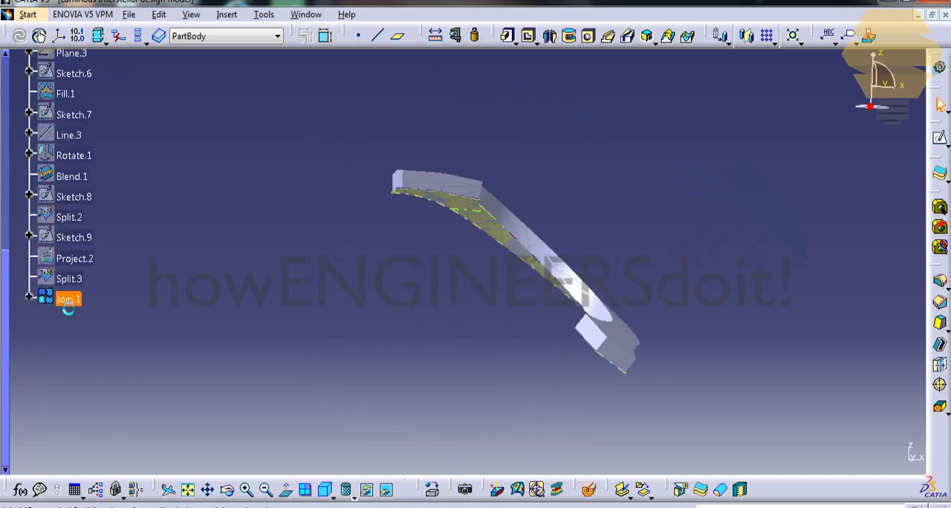
# Step: Fillet the two long edges along one broad side of the thickened arm with a 2 mm radius and tangency selection
pyautogui.moveTo(551, 242); pyautogui.dragTo(543, 265, button='middle')
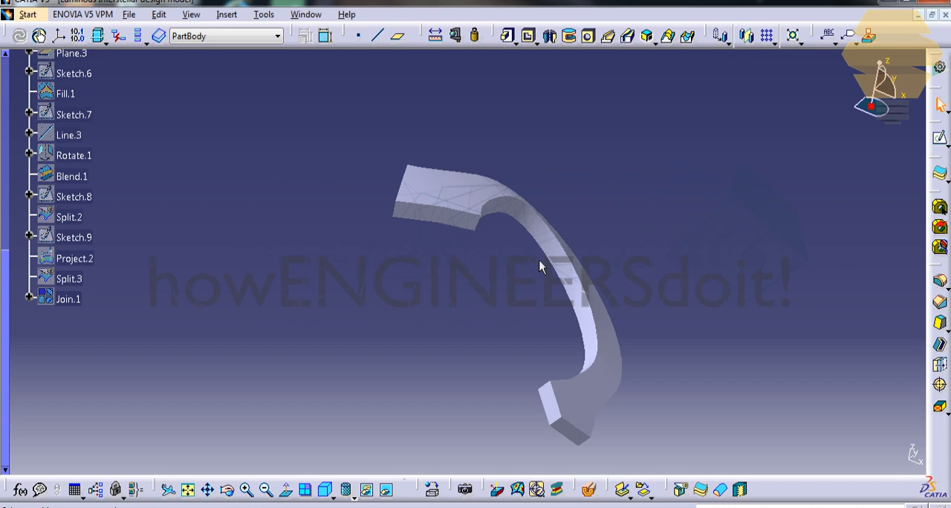
pyautogui.moveTo(537, 144); pyautogui.dragTo(539, 121, button='middle')
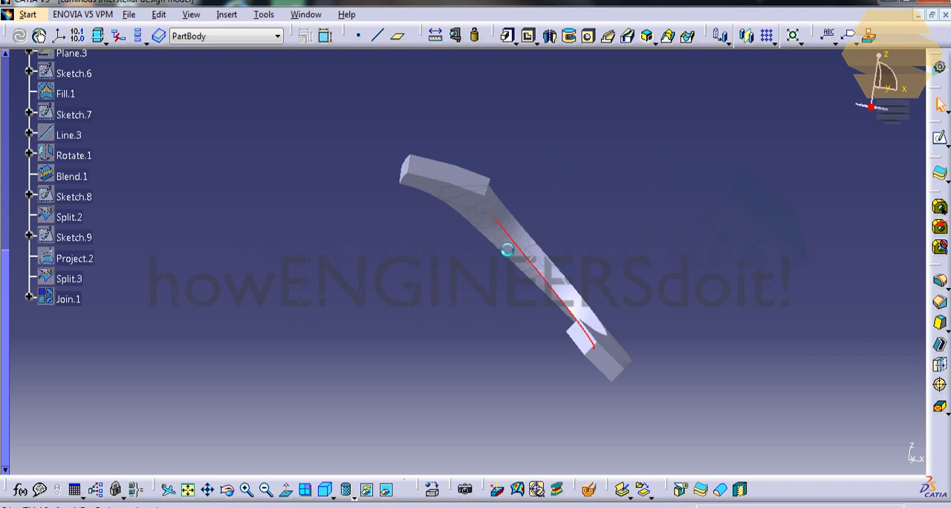
pyautogui.moveTo(556, 191); pyautogui.dragTo(554, 233, button='middle')
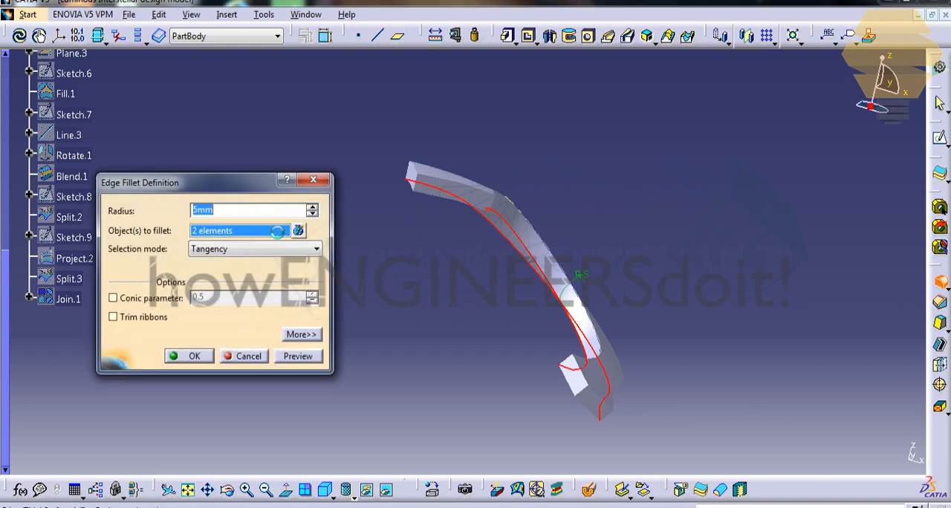
pyautogui.click(301, 356)
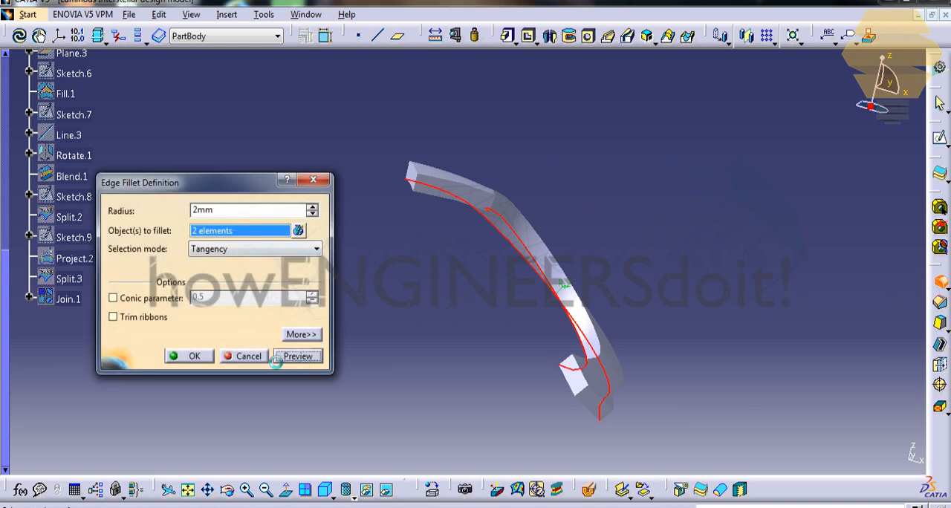
pyautogui.click(194, 356)
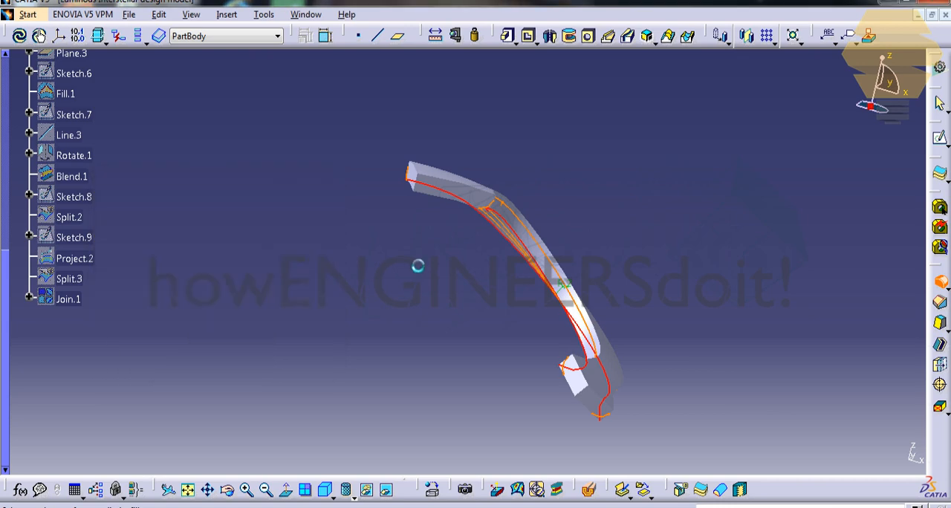
pyautogui.moveTo(412, 255); pyautogui.dragTo(444, 160, button='middle')
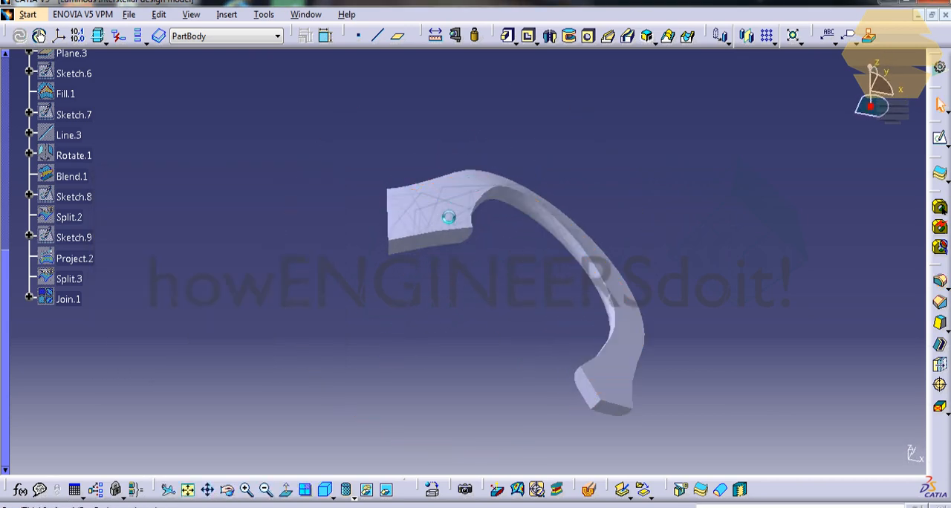
pyautogui.moveTo(444, 225); pyautogui.dragTo(418, 208, button='middle')
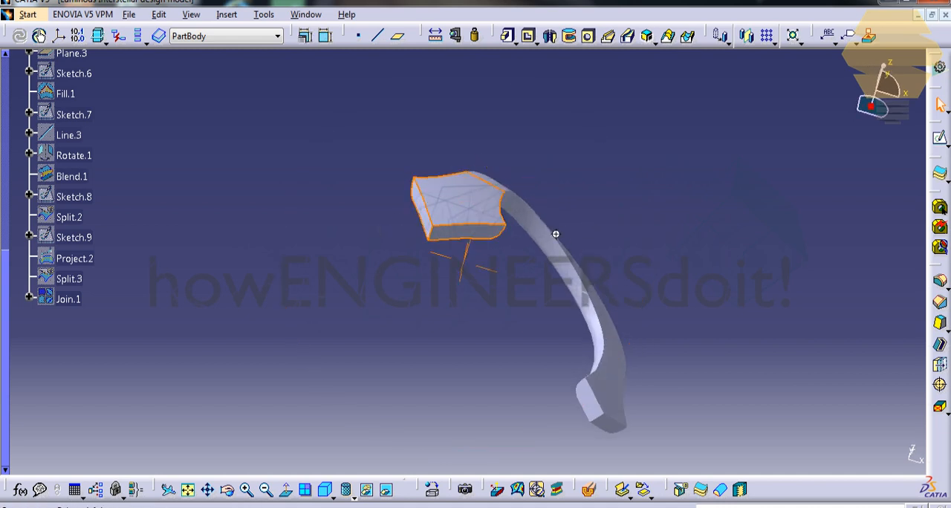
pyautogui.moveTo(556, 234); pyautogui.dragTo(507, 202, button='middle')
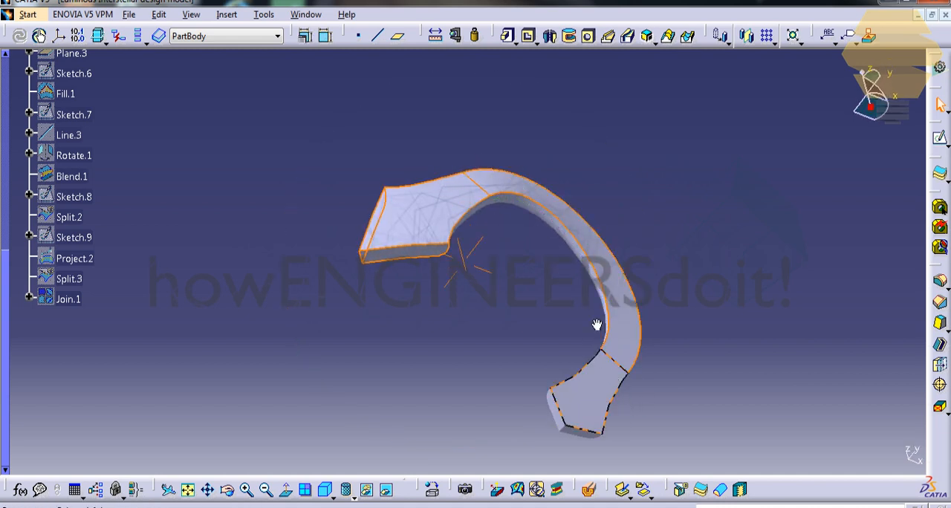
pyautogui.moveTo(597, 325); pyautogui.dragTo(624, 364, button='middle')
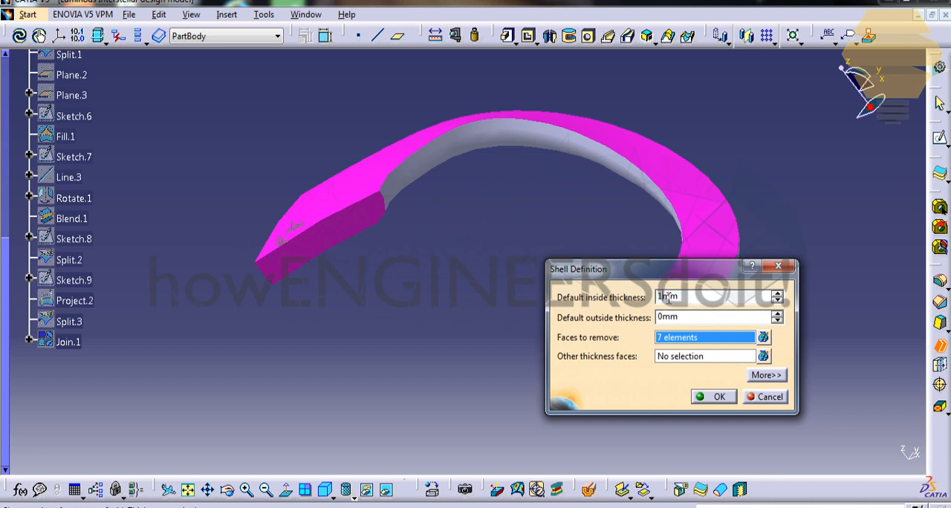
pyautogui.click(783, 401)
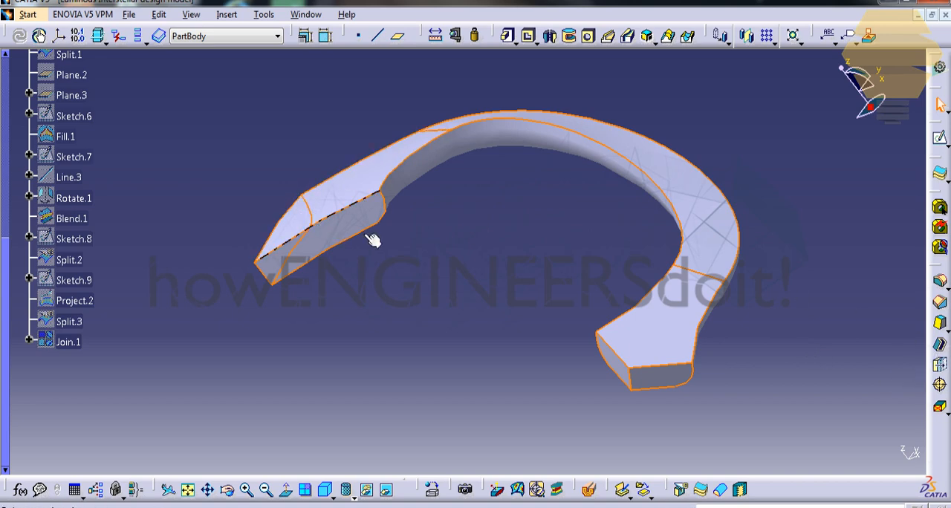
# Step: Shell the arm with 1.5 mm inside and 0 mm outside thickness, removing the seven faces of its unfilleted broad side and both ends
pyautogui.moveTo(496, 176); pyautogui.dragTo(643, 255, button='middle')
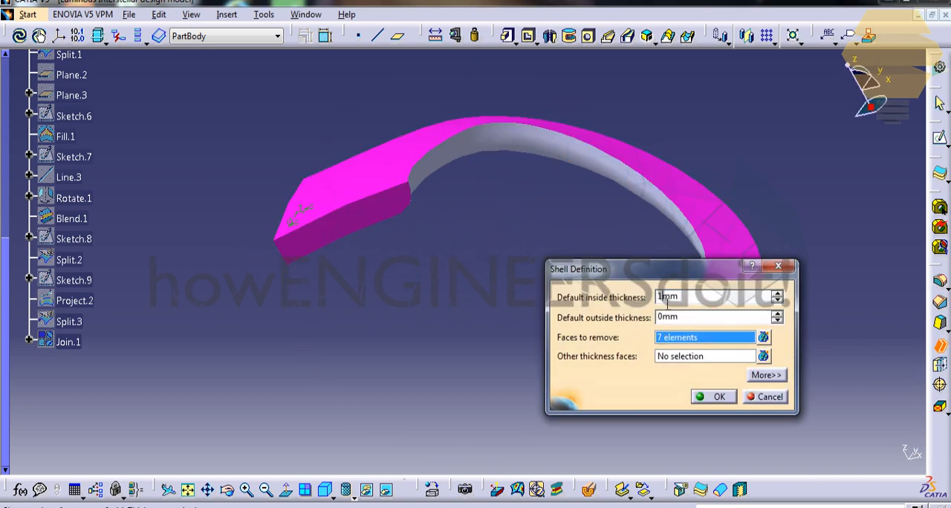
pyautogui.click(719, 396)
pyautogui.moveTo(570, 195); pyautogui.dragTo(608, 181, button='middle')
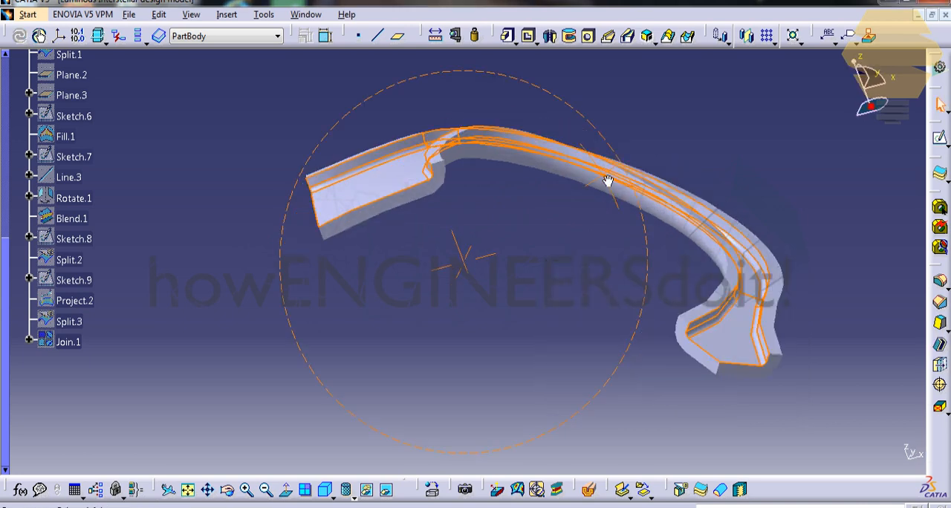
pyautogui.moveTo(604, 105); pyautogui.dragTo(551, 141, button='middle')
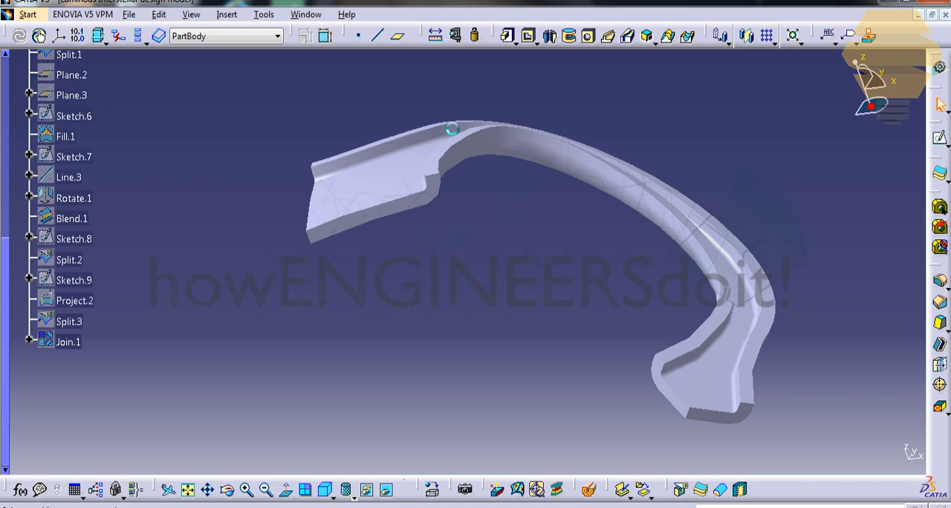
# Step: Fillet the four long edges along the rims of the shelled arm's two side walls with a 0.75 mm radius and tangency selection
pyautogui.moveTo(452, 129); pyautogui.dragTo(423, 227, button='middle')
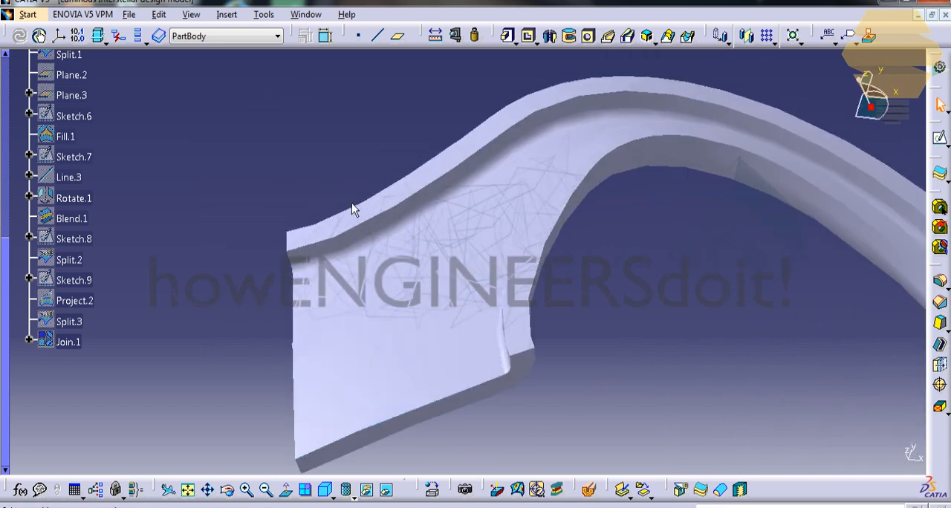
pyautogui.click(373, 235)
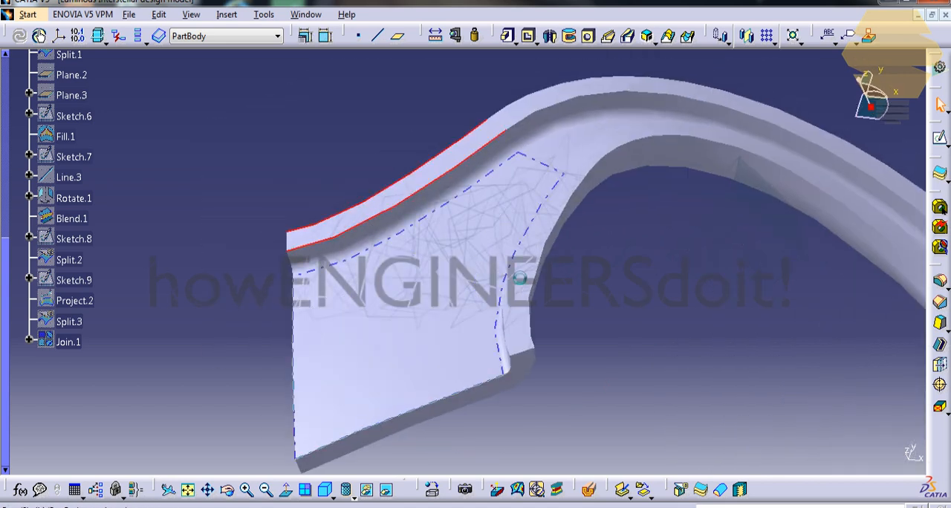
pyautogui.moveTo(518, 307); pyautogui.dragTo(563, 290, button='middle')
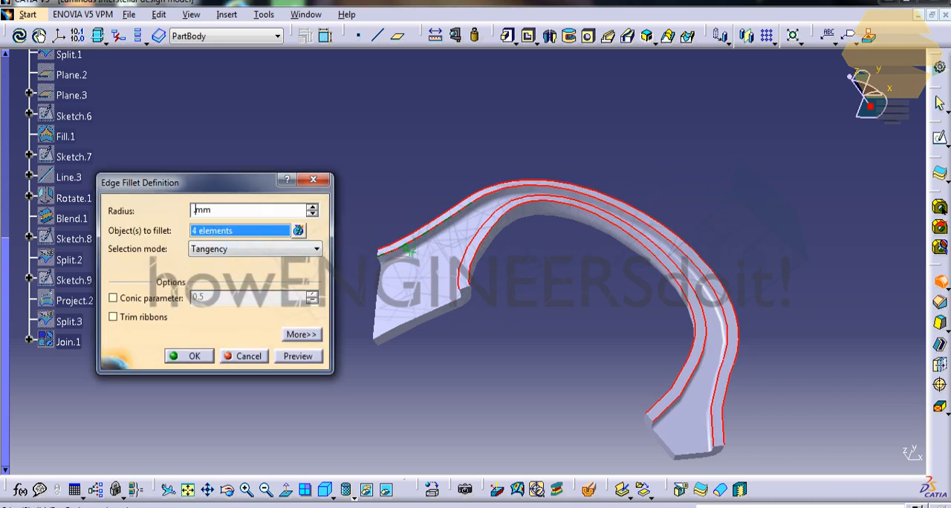
pyautogui.click(297, 356)
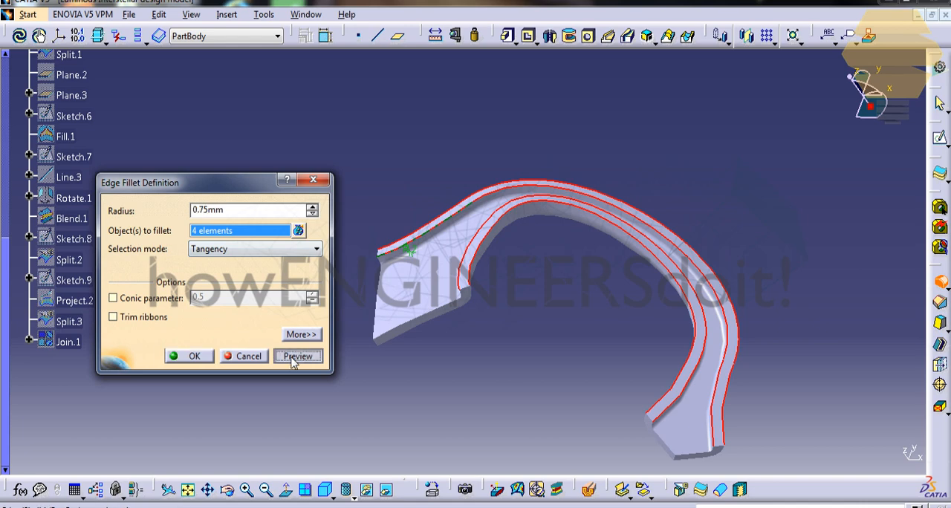
pyautogui.click(195, 357)
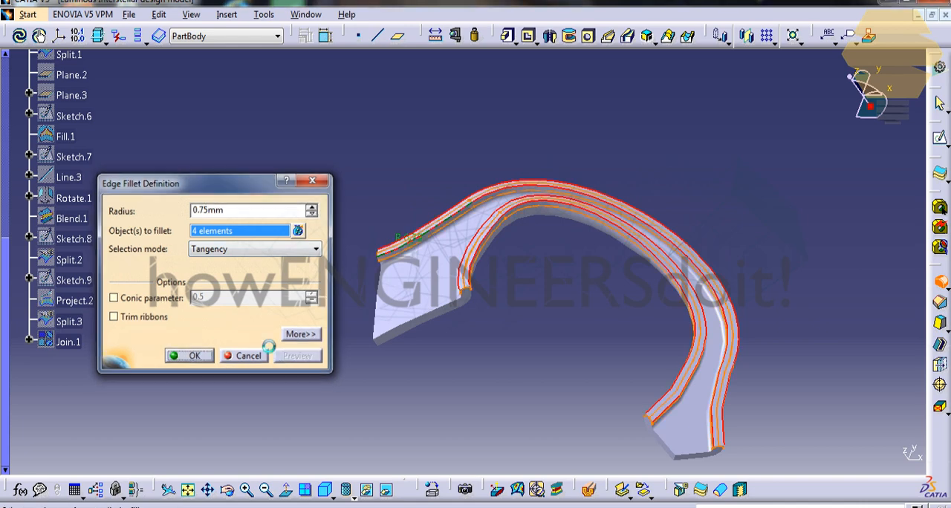
pyautogui.keyDown('ctrl'); pyautogui.moveTo(436, 199); pyautogui.dragTo(434, 152, button='middle'); pyautogui.keyUp('ctrl')
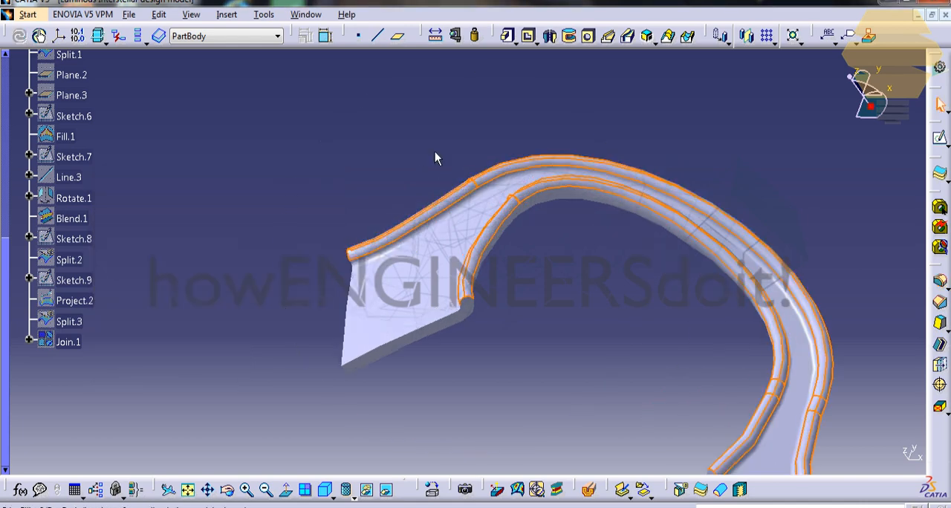
pyautogui.click(435, 152)
pyautogui.keyDown('ctrl'); pyautogui.moveTo(478, 199); pyautogui.dragTo(517, 241, button='middle'); pyautogui.keyUp('ctrl')
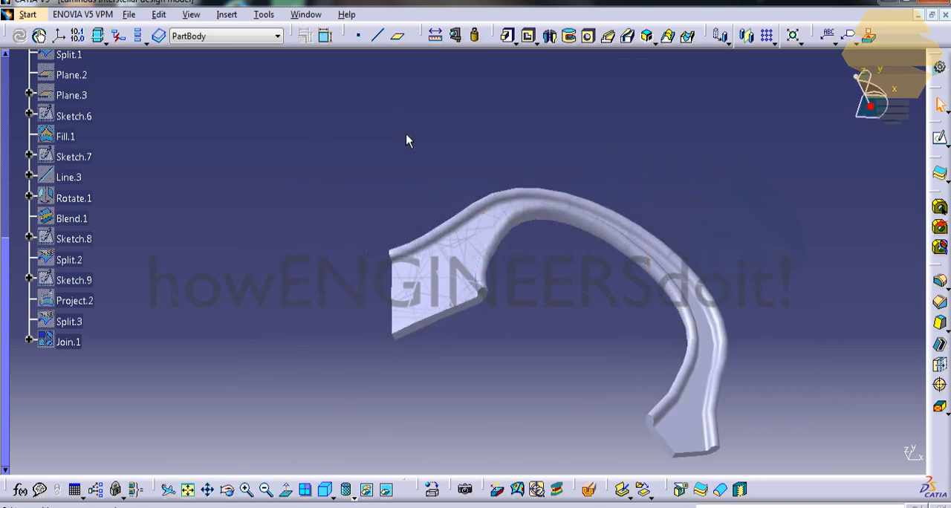